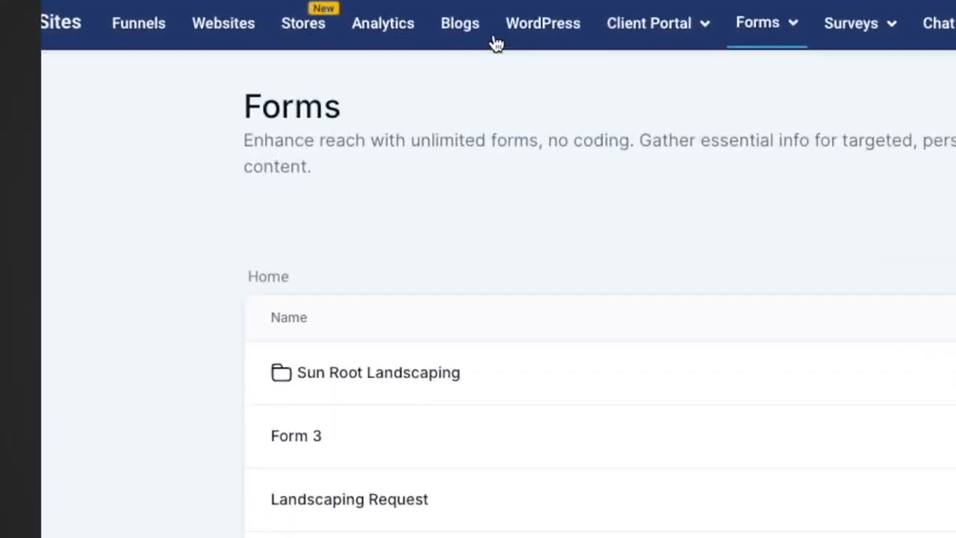
{"action": "mouse_move", "coordinate": [632, 27]}
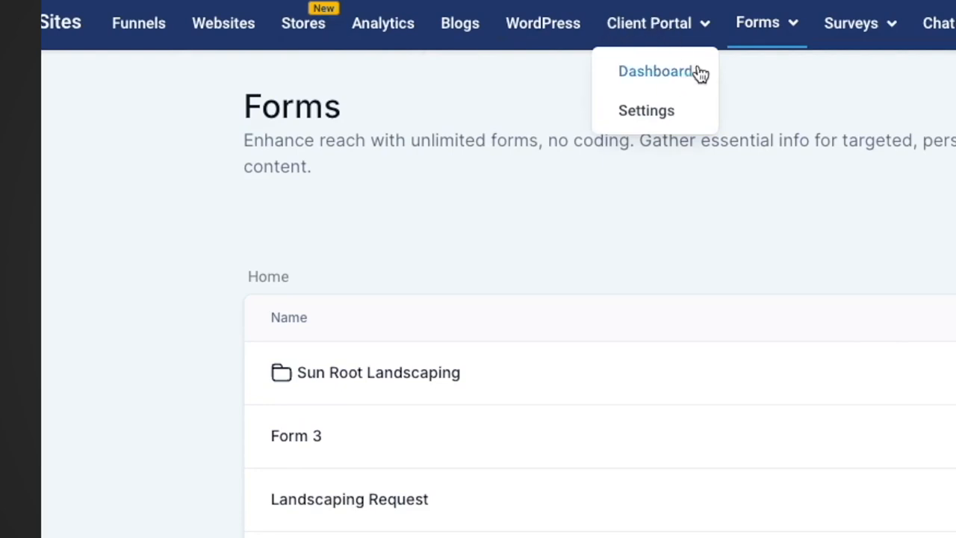
{"action": "mouse_move", "coordinate": [763, 42]}
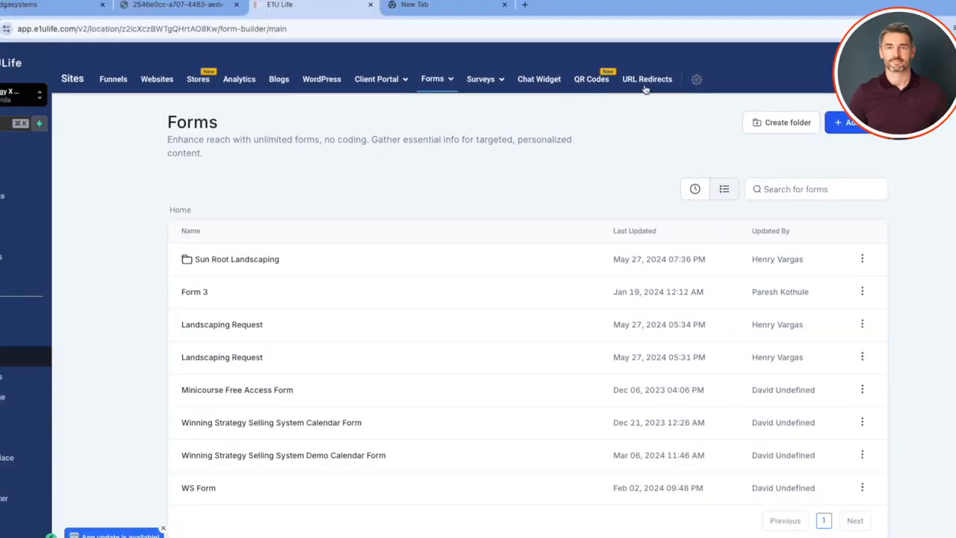
{"action": "mouse_move", "coordinate": [451, 88]}
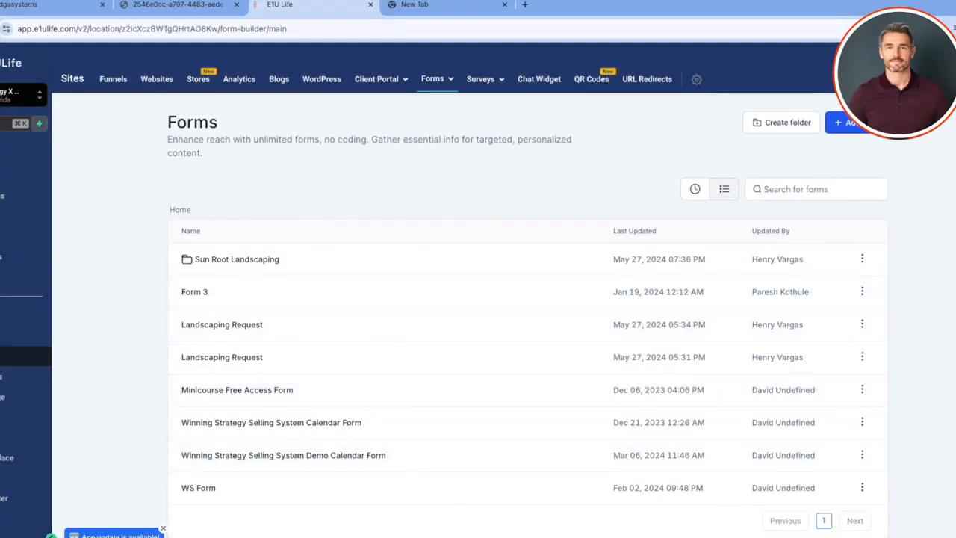
Add a new form, starting from scratch instead of choosing a template
{"action": "left_click", "coordinate": [867, 130]}
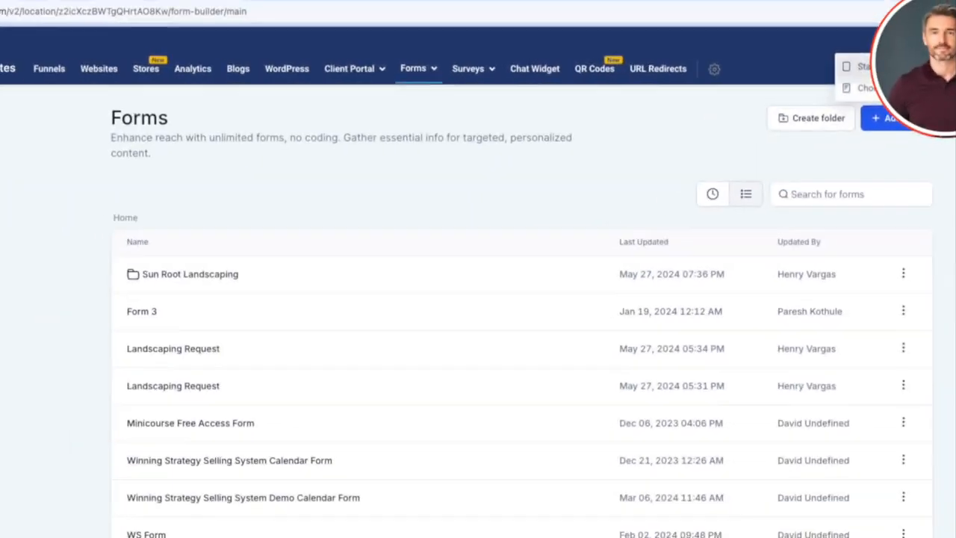
{"action": "left_click", "coordinate": [784, 55]}
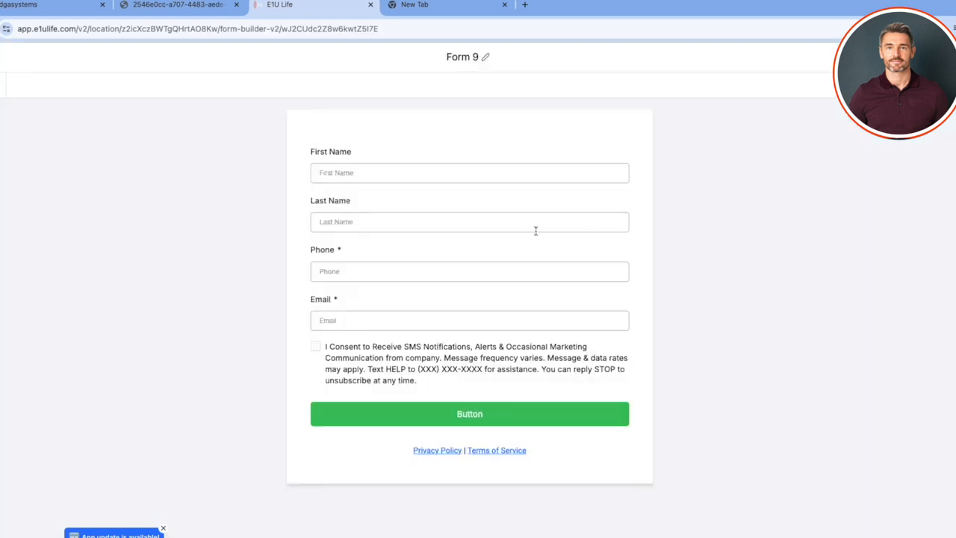
Examine the general settings of the form's First Name, Last Name, Phone and Email fields
{"action": "left_click", "coordinate": [388, 171]}
{"action": "left_click", "coordinate": [381, 222]}
{"action": "left_click", "coordinate": [395, 280]}
{"action": "left_click", "coordinate": [388, 326]}
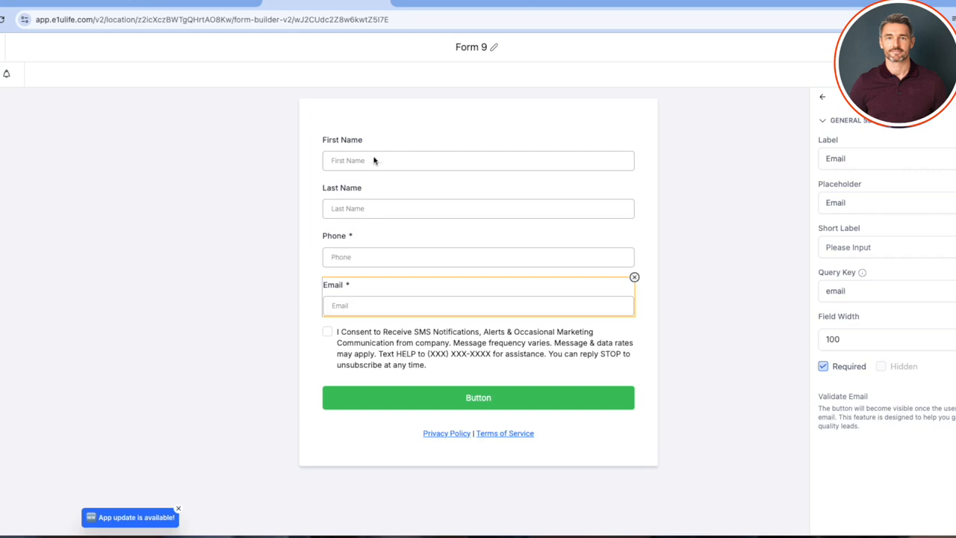
{"action": "left_click", "coordinate": [375, 158]}
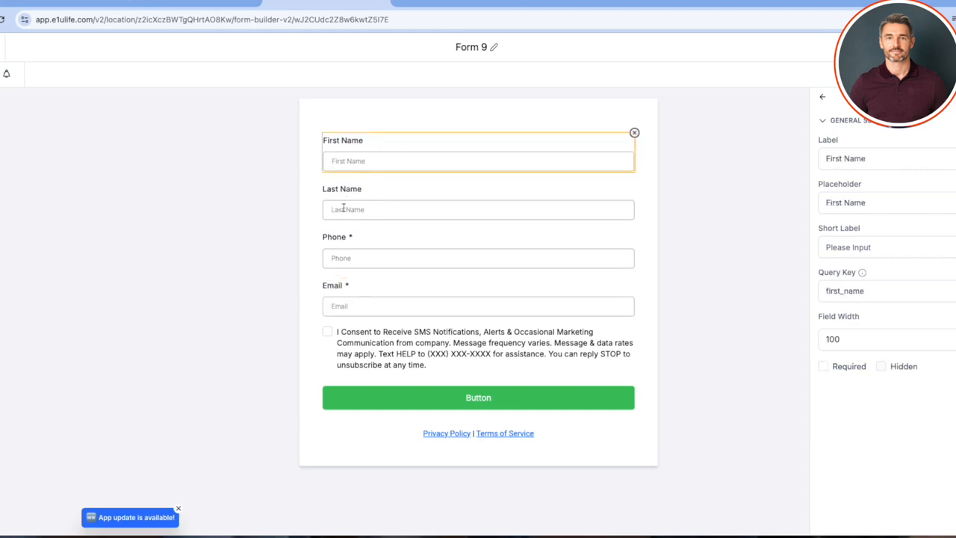
{"action": "left_click", "coordinate": [418, 211]}
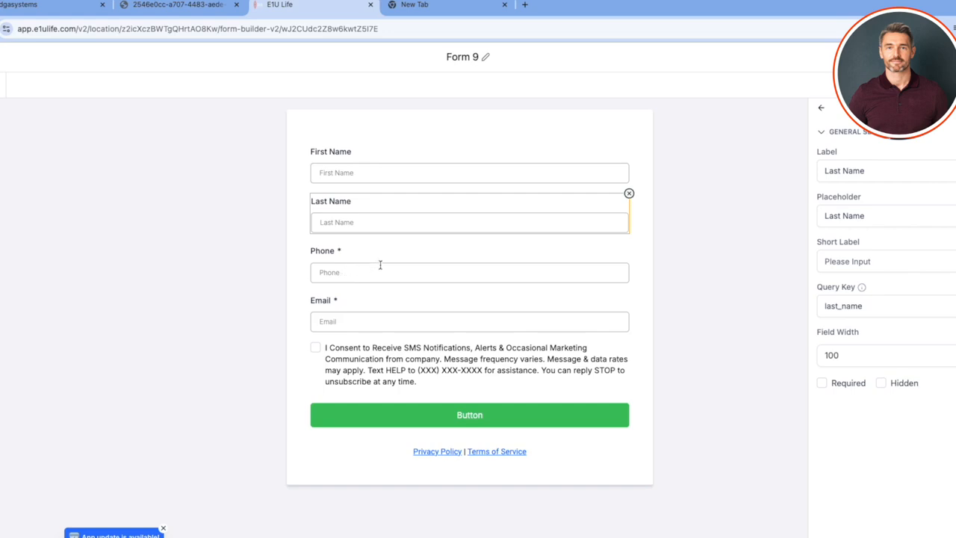
Turn the Phone field's Required option off and back on
{"action": "left_click", "coordinate": [367, 272]}
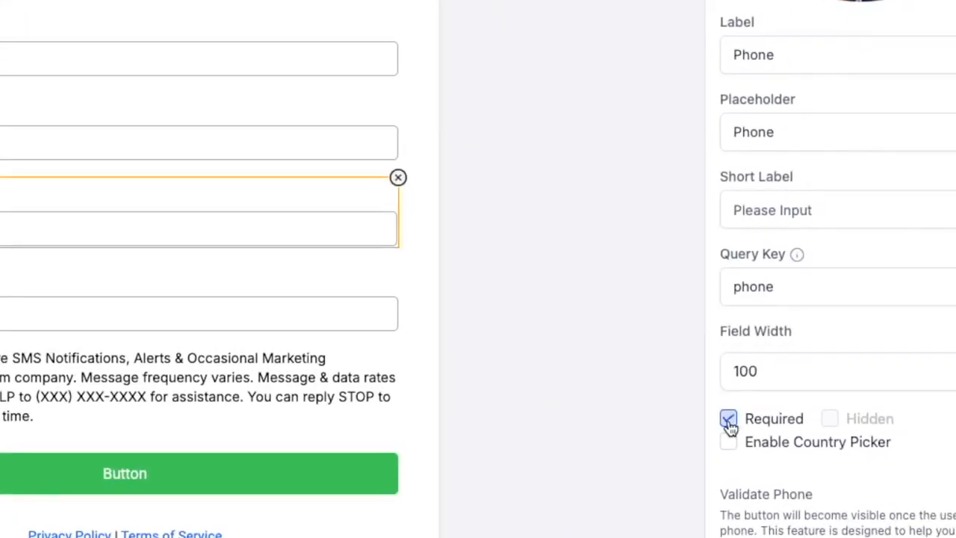
{"action": "left_click", "coordinate": [728, 419]}
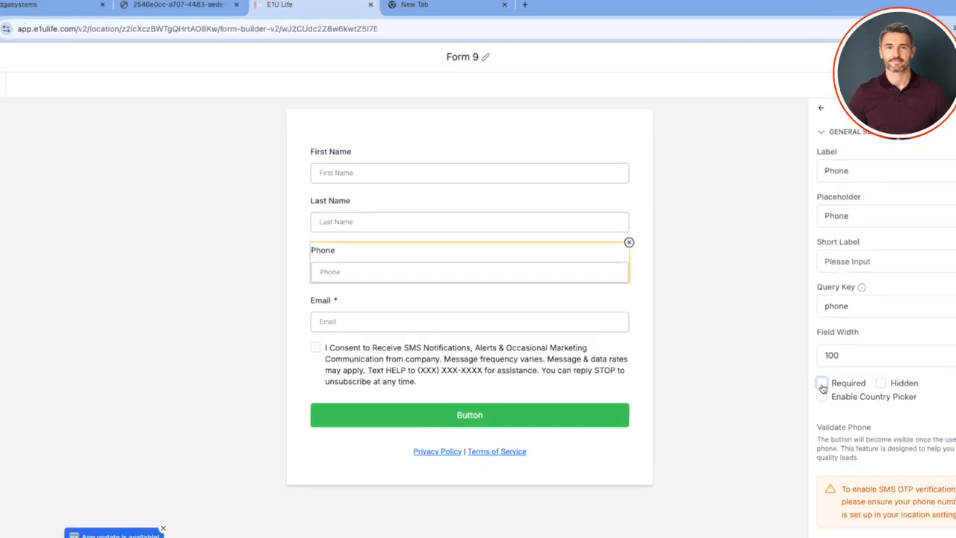
{"action": "left_click", "coordinate": [821, 384]}
Open the Insert Link dialog for the Privacy Policy text below the form's button, and cancel it
{"action": "left_click", "coordinate": [402, 455]}
{"action": "left_click", "coordinate": [385, 451]}
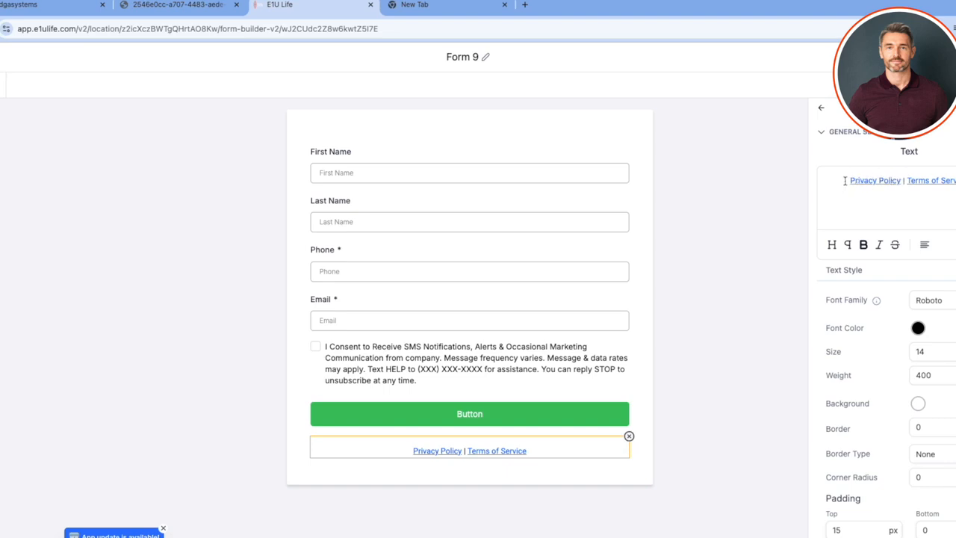
{"action": "left_click_drag", "start_coordinate": [849, 181], "coordinate": [898, 183]}
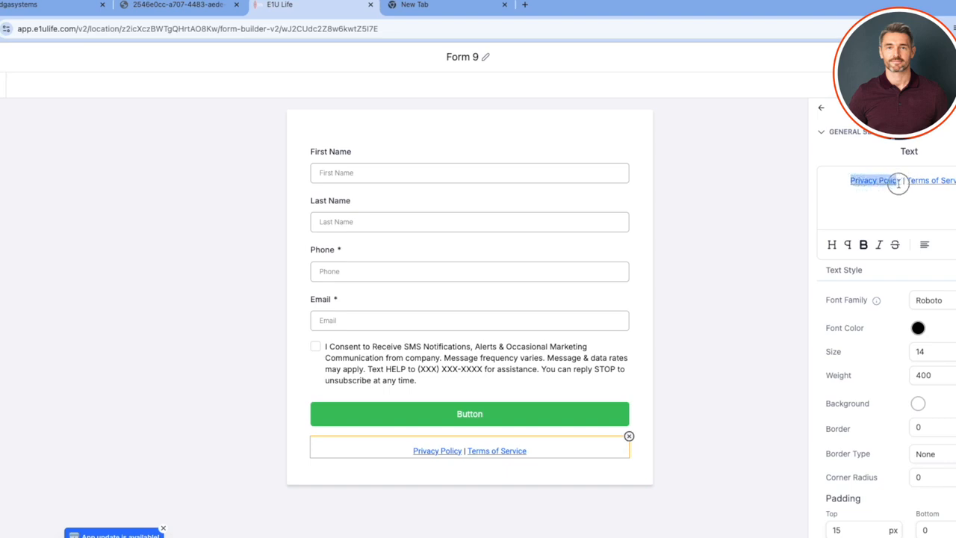
{"action": "left_click", "coordinate": [942, 247]}
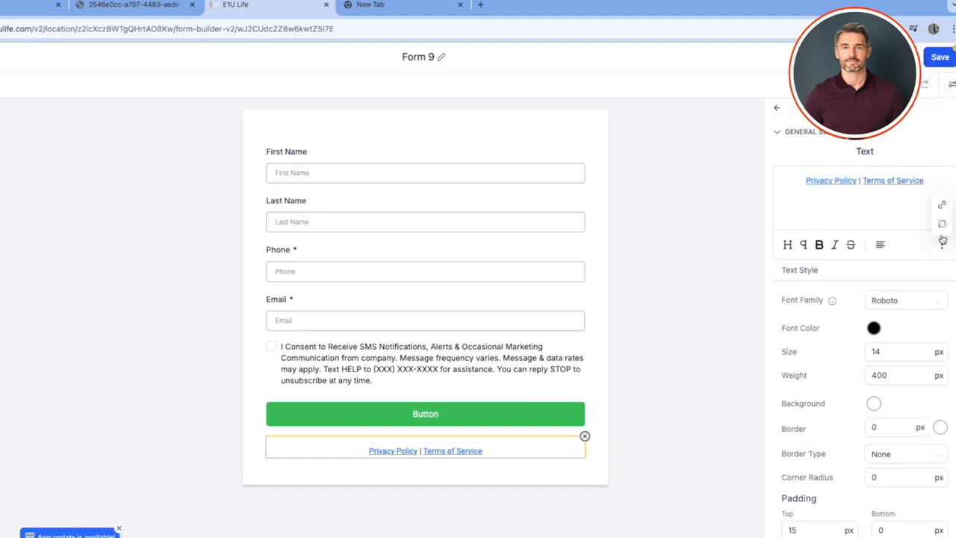
{"action": "left_click", "coordinate": [941, 206]}
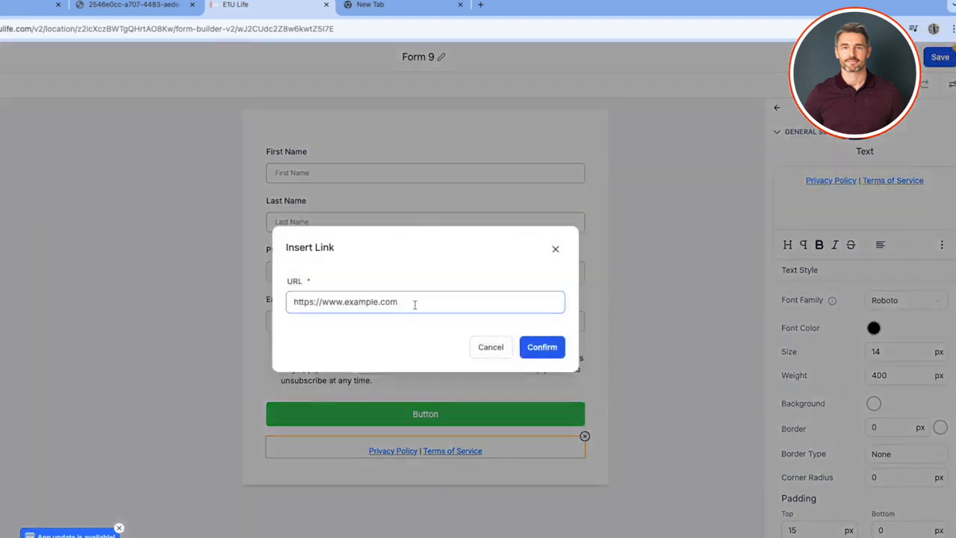
{"action": "left_click_drag", "start_coordinate": [414, 304], "coordinate": [284, 295]}
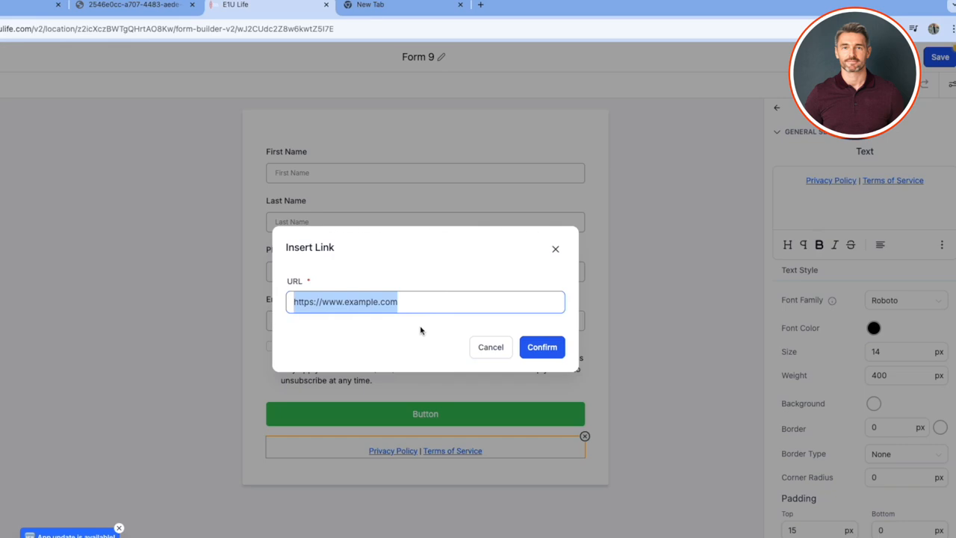
{"action": "left_click", "coordinate": [482, 348]}
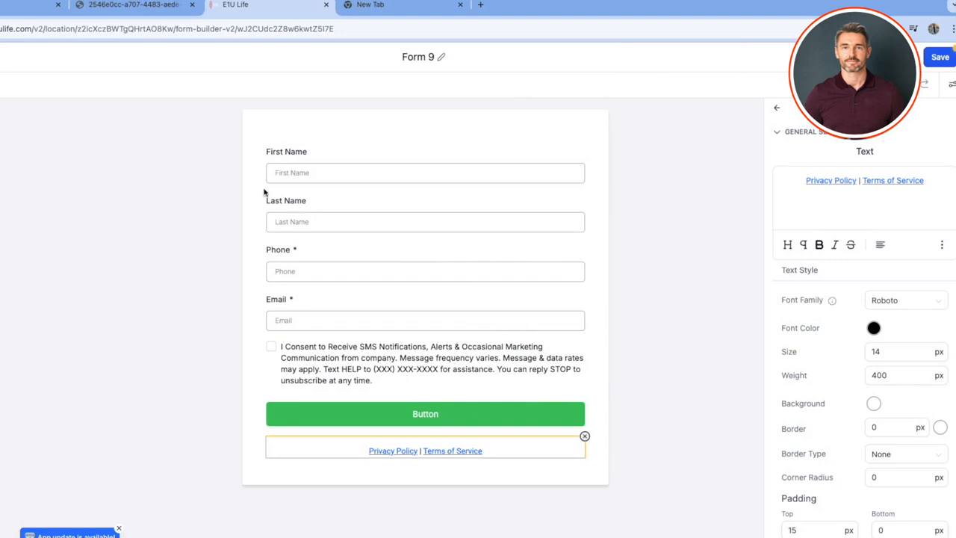
{"action": "left_click", "coordinate": [328, 176]}
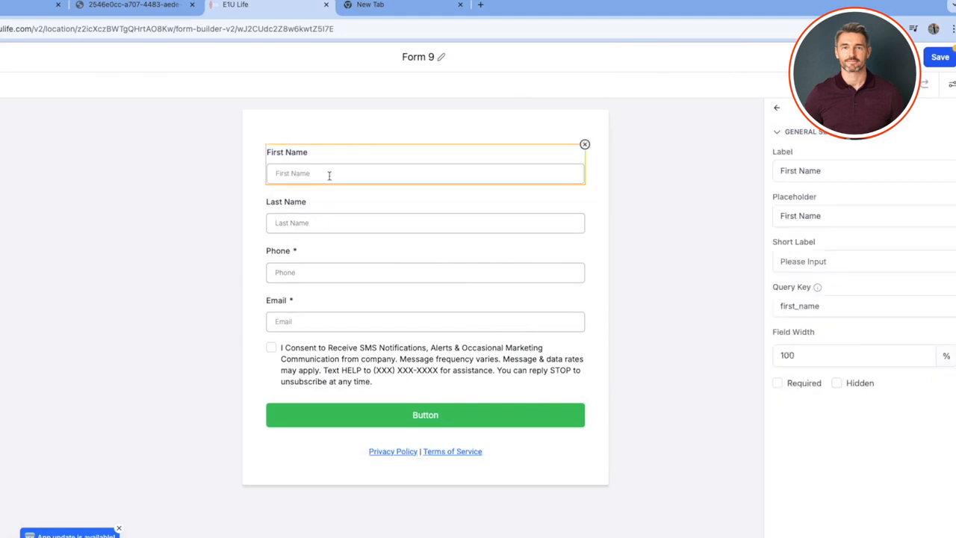
{"action": "left_click", "coordinate": [387, 136]}
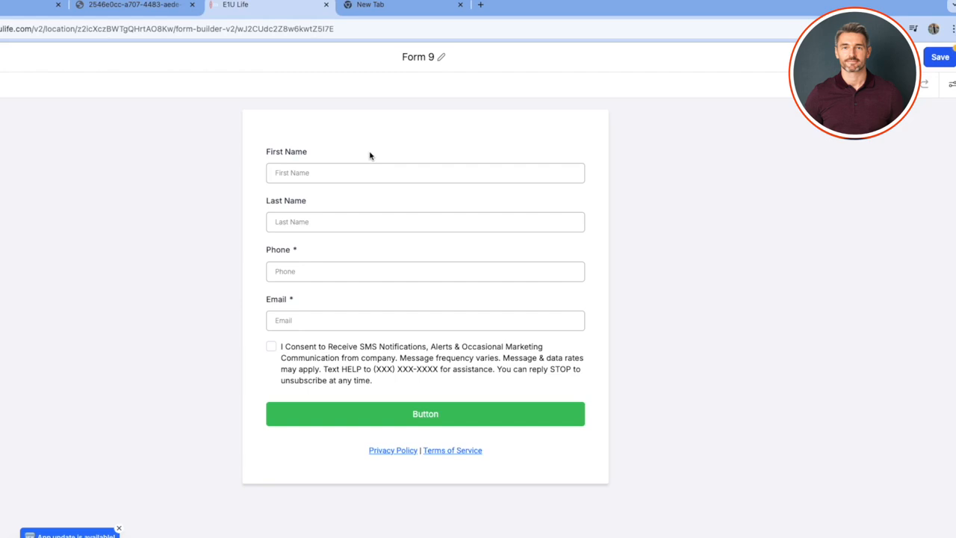
Change the background colour of the form's submit button to bright orange, #F49907FF
{"action": "left_click", "coordinate": [399, 420]}
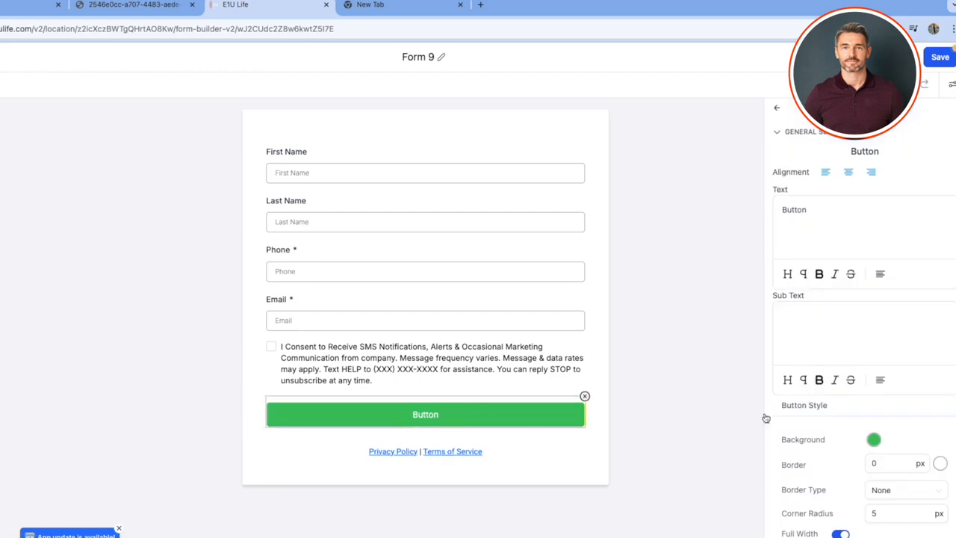
{"action": "left_click", "coordinate": [874, 441]}
{"action": "left_click", "coordinate": [873, 441]}
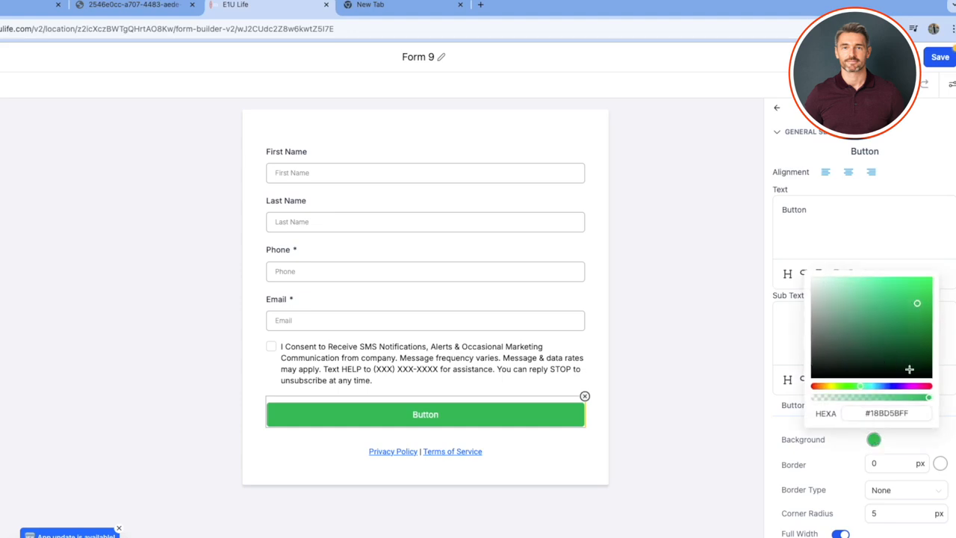
{"action": "left_click", "coordinate": [819, 388]}
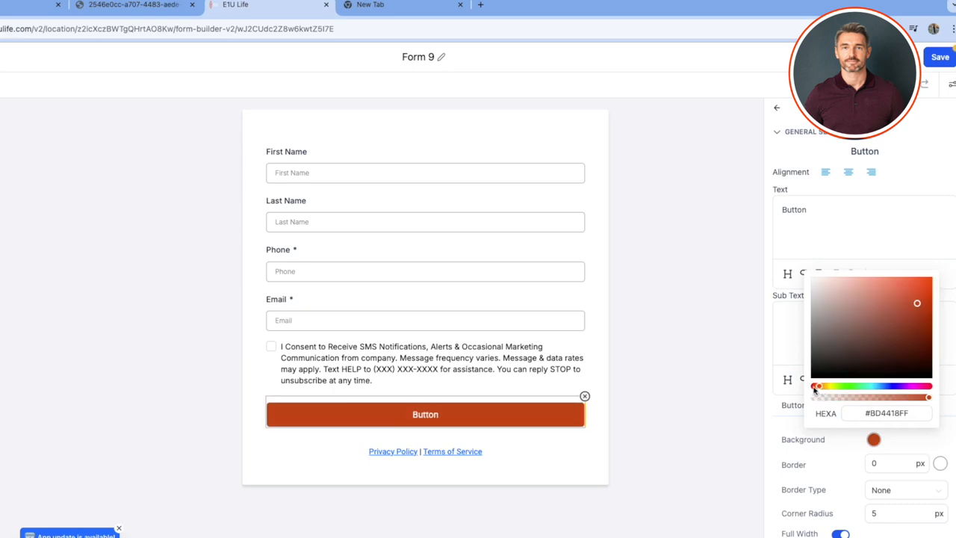
{"action": "left_click", "coordinate": [814, 388]}
{"action": "left_click_drag", "start_coordinate": [816, 390], "coordinate": [820, 387]}
{"action": "left_click", "coordinate": [886, 414]}
{"action": "left_click_drag", "start_coordinate": [872, 415], "coordinate": [918, 412]}
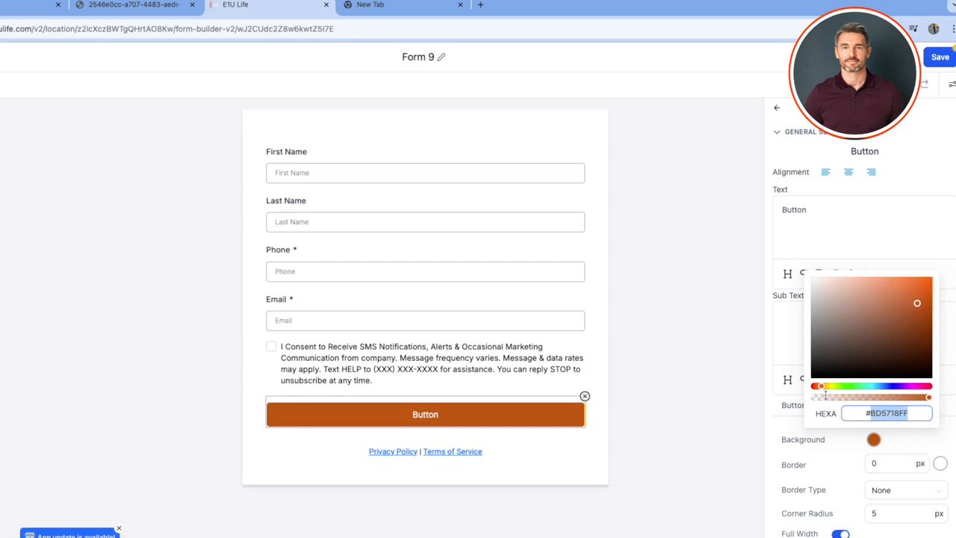
{"action": "mouse_move", "coordinate": [822, 389]}
{"action": "left_mouse_down"}
{"action": "mouse_move", "coordinate": [832, 386]}
{"action": "mouse_move", "coordinate": [813, 386]}
{"action": "mouse_move", "coordinate": [826, 385]}
{"action": "left_mouse_up"}
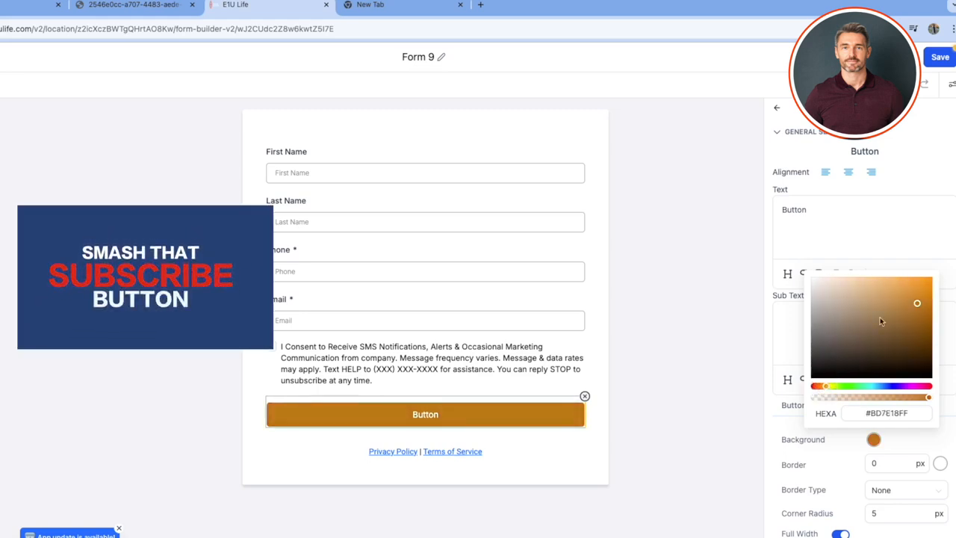
{"action": "left_click", "coordinate": [928, 282]}
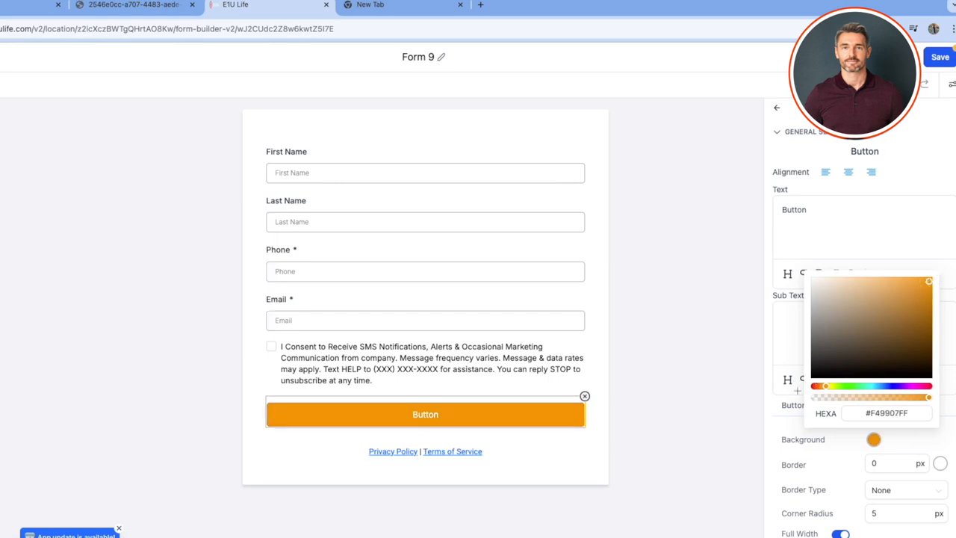
{"action": "left_click", "coordinate": [812, 440]}
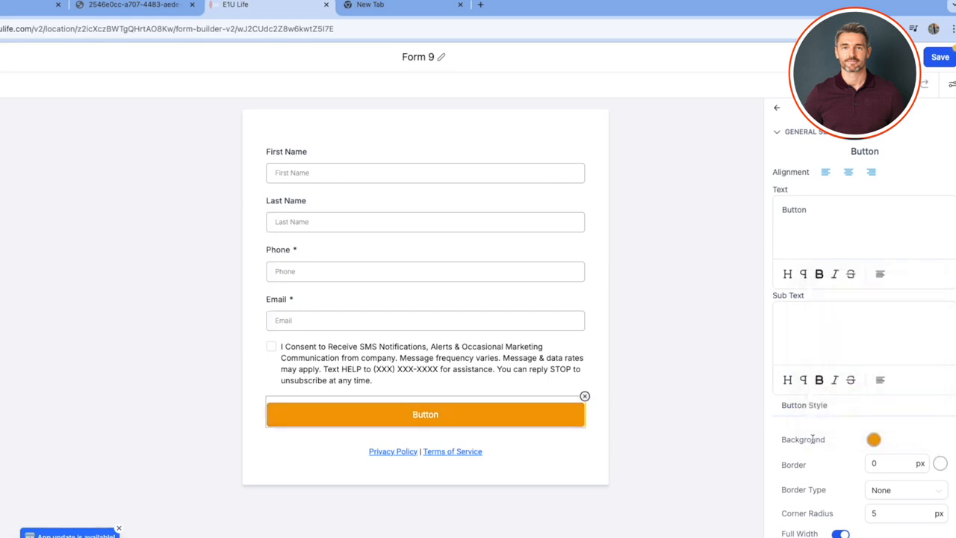
Change the submit button's text to "Subcribe Today!"
{"action": "left_click_drag", "start_coordinate": [810, 211], "coordinate": [752, 213]}
{"action": "type", "text": "Subcribe Today!"}
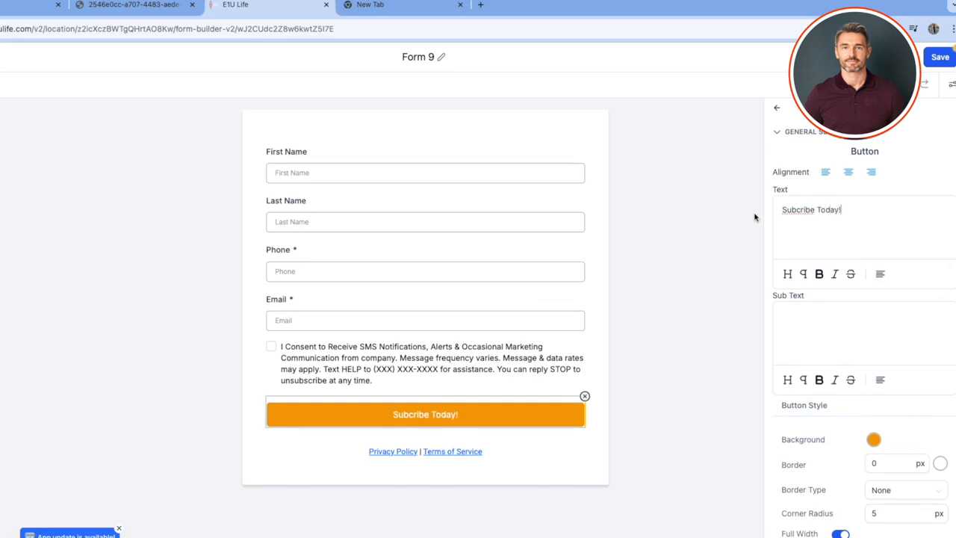
Replace the submit button's text with "Send Info Now!" and make it bold
{"action": "key", "text": "ctrl+a"}
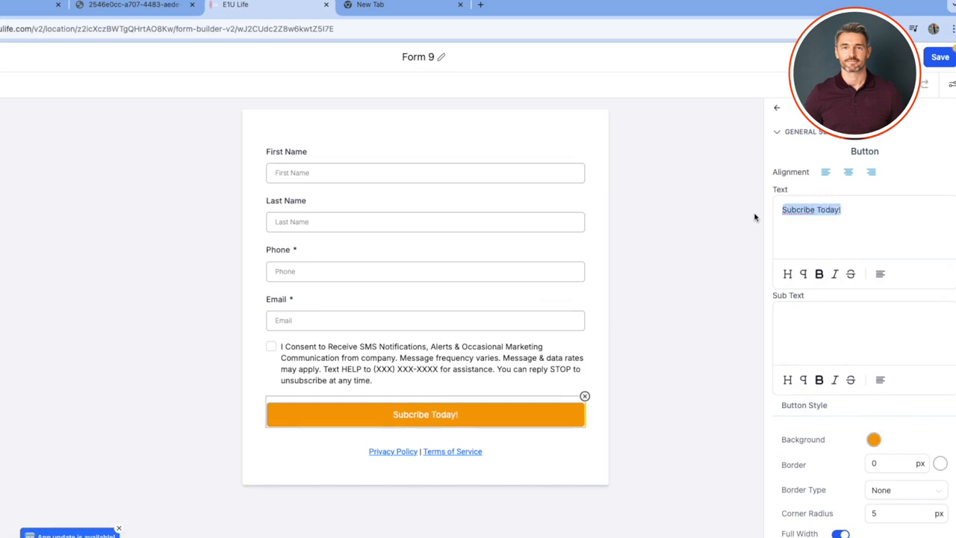
{"action": "type", "text": "Send it"}
{"action": "key", "text": "BackSpace"}
{"action": "key", "text": "BackSpace"}
{"action": "key", "text": "BackSpace"}
{"action": "type", "text": "Info Now"}
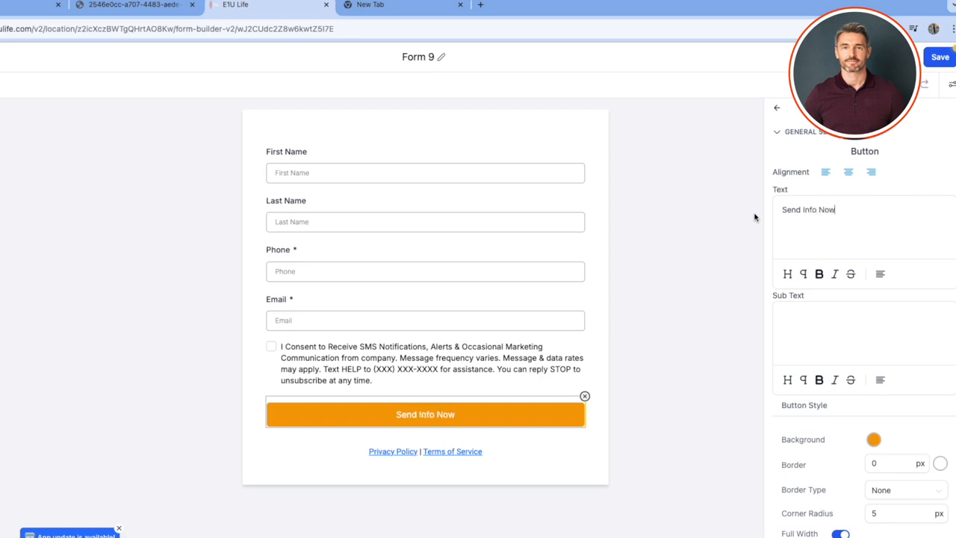
{"action": "type", "text": "!"}
{"action": "left_click_drag", "start_coordinate": [876, 214], "coordinate": [777, 213]}
{"action": "left_click", "coordinate": [819, 277]}
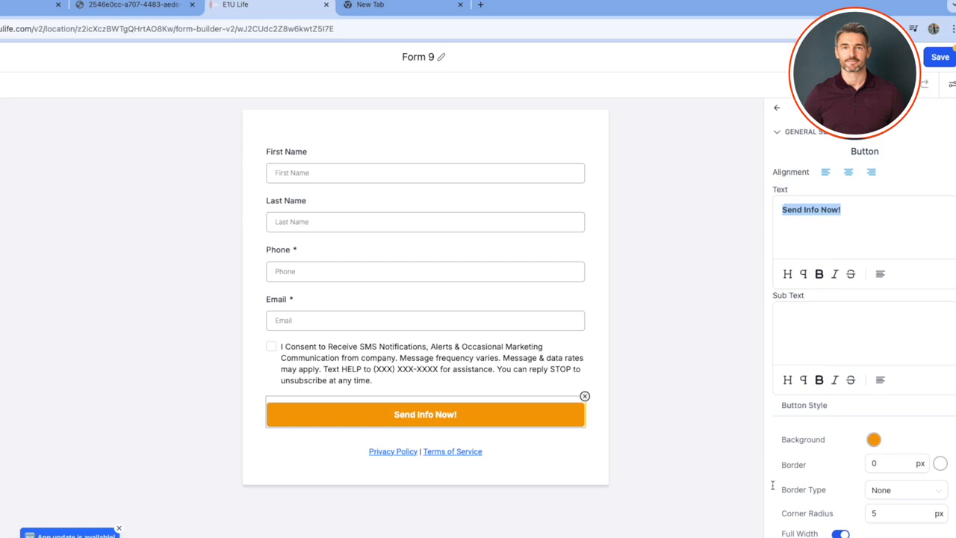
Review the submit button's padding, shadow, text and sub text style settings
{"action": "scroll", "coordinate": [870, 410], "scroll_direction": "down", "scroll_amount": 7}
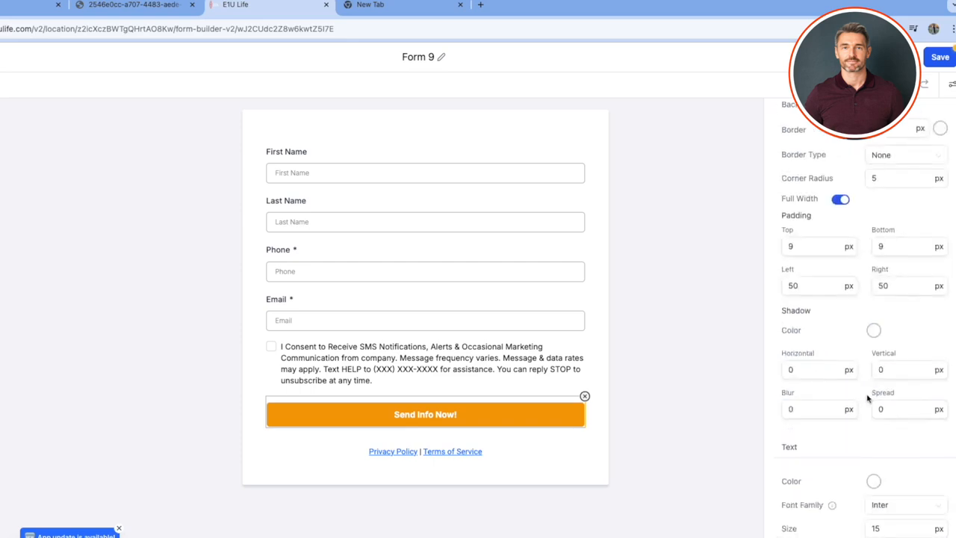
{"action": "left_click", "coordinate": [866, 397]}
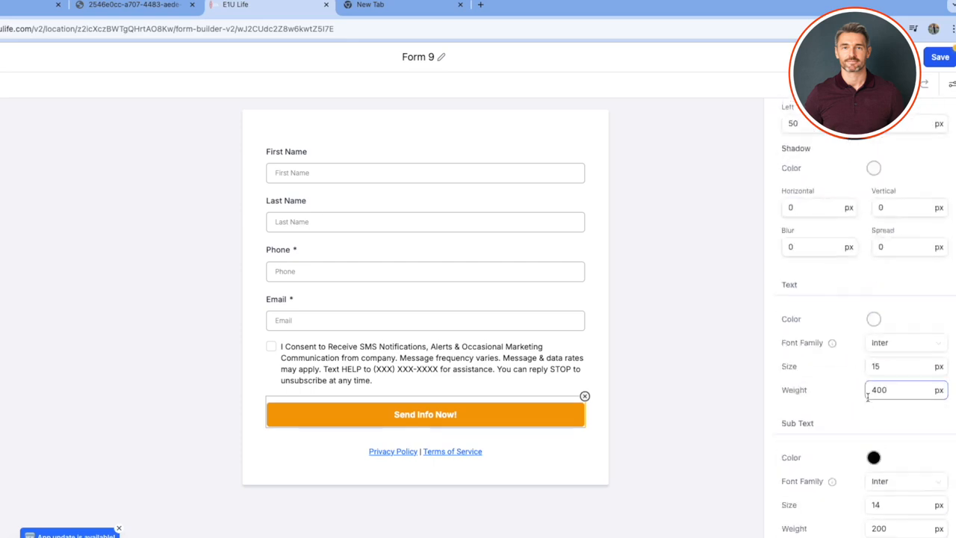
{"action": "scroll", "coordinate": [868, 398], "scroll_direction": "up", "scroll_amount": 8}
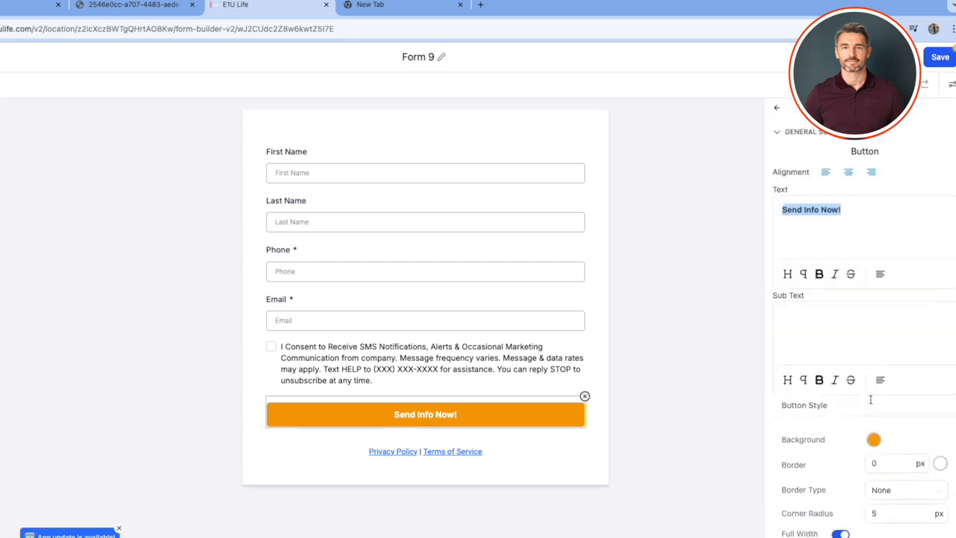
Open the form-wide styles and review the layout settings and the Colors & Background options
{"action": "left_click", "coordinate": [950, 86]}
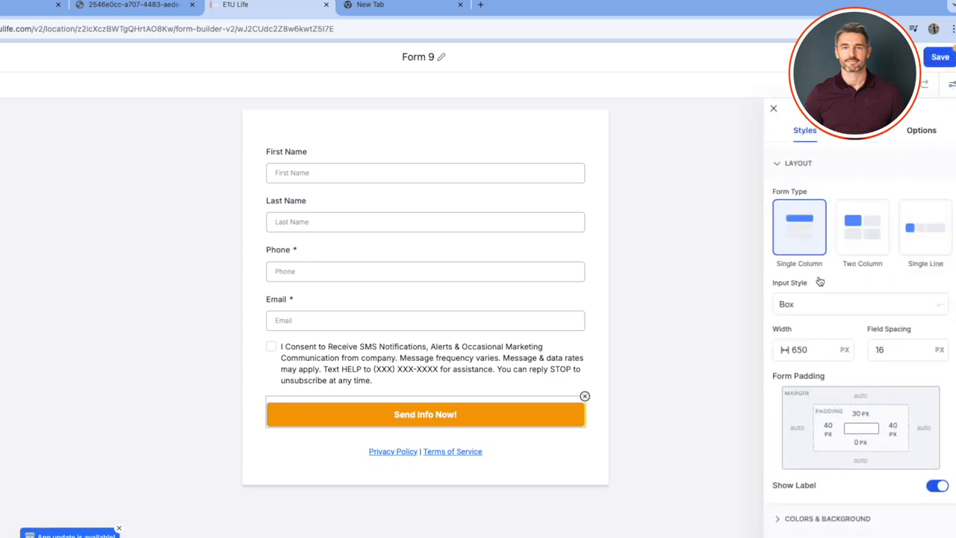
{"action": "scroll", "coordinate": [843, 336], "scroll_direction": "down", "scroll_amount": 1}
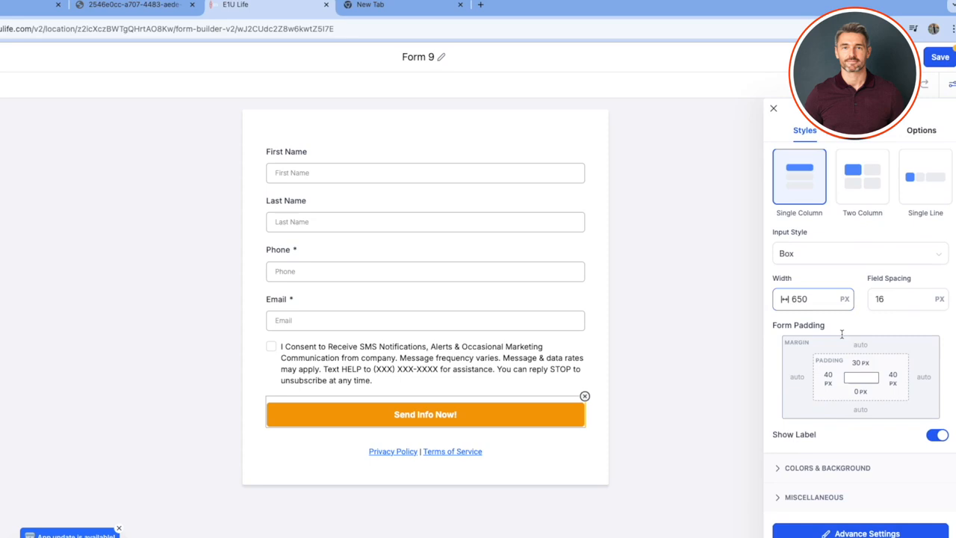
{"action": "left_click", "coordinate": [779, 470]}
{"action": "scroll", "coordinate": [824, 424], "scroll_direction": "down", "scroll_amount": 1}
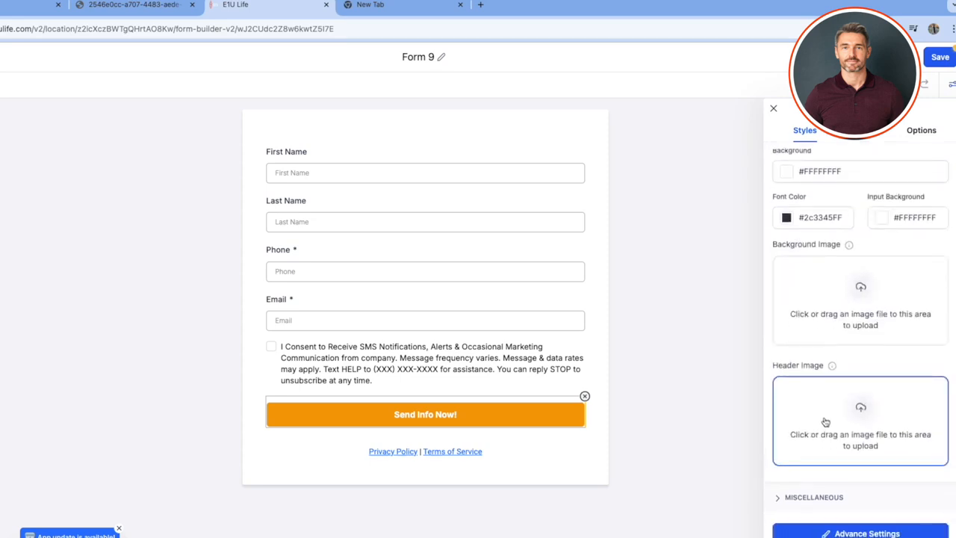
Review the Miscellaneous style settings and browse the available form themes
{"action": "left_click", "coordinate": [778, 498]}
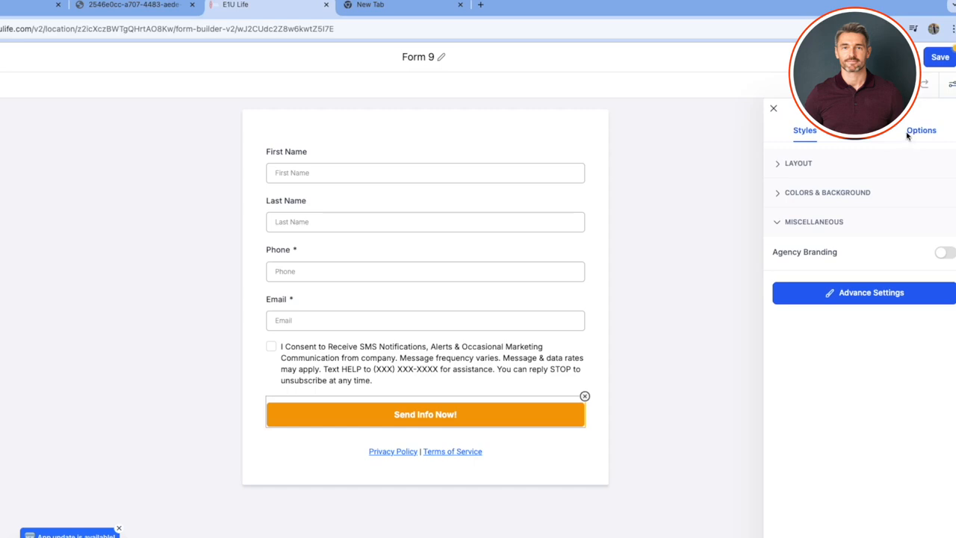
{"action": "left_click", "coordinate": [868, 139]}
{"action": "scroll", "coordinate": [850, 379], "scroll_direction": "down", "scroll_amount": 3}
{"action": "scroll", "coordinate": [859, 379], "scroll_direction": "up", "scroll_amount": 2}
{"action": "scroll", "coordinate": [858, 378], "scroll_direction": "down", "scroll_amount": 5}
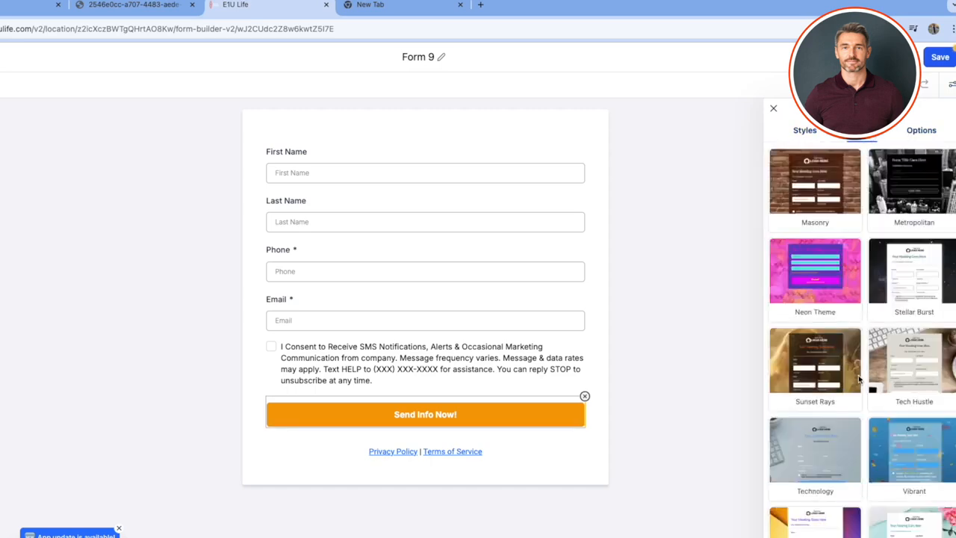
{"action": "scroll", "coordinate": [862, 358], "scroll_direction": "up", "scroll_amount": 6}
{"action": "left_click", "coordinate": [922, 132]}
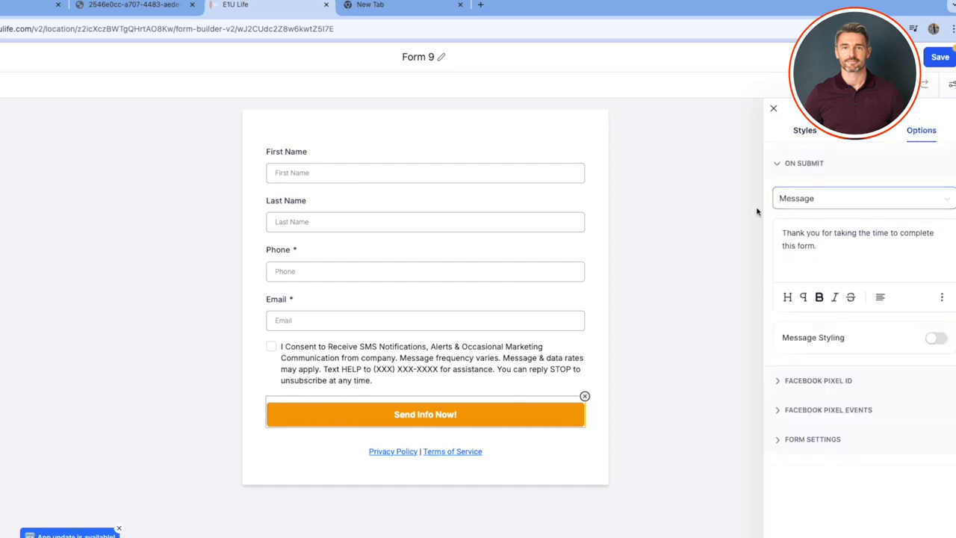
{"action": "left_click", "coordinate": [861, 197]}
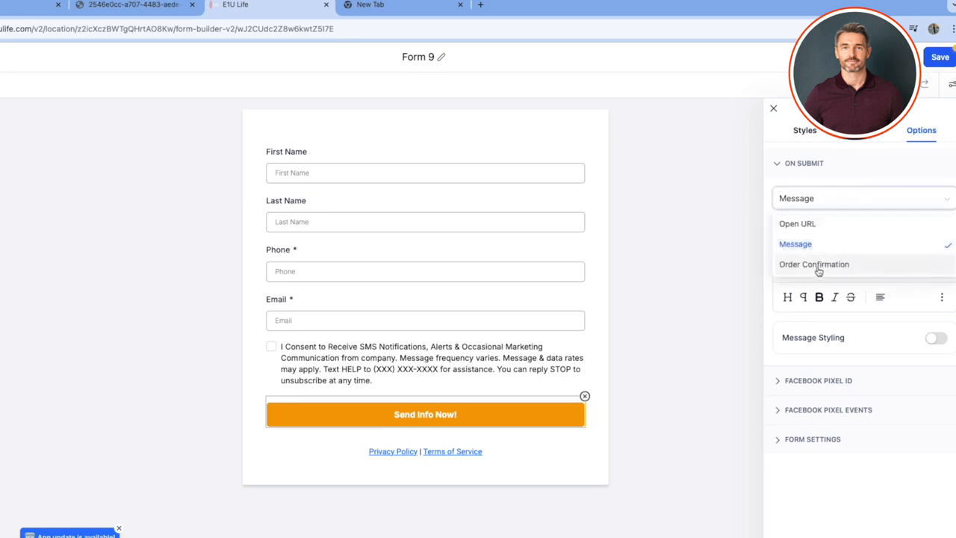
{"action": "left_click", "coordinate": [819, 227]}
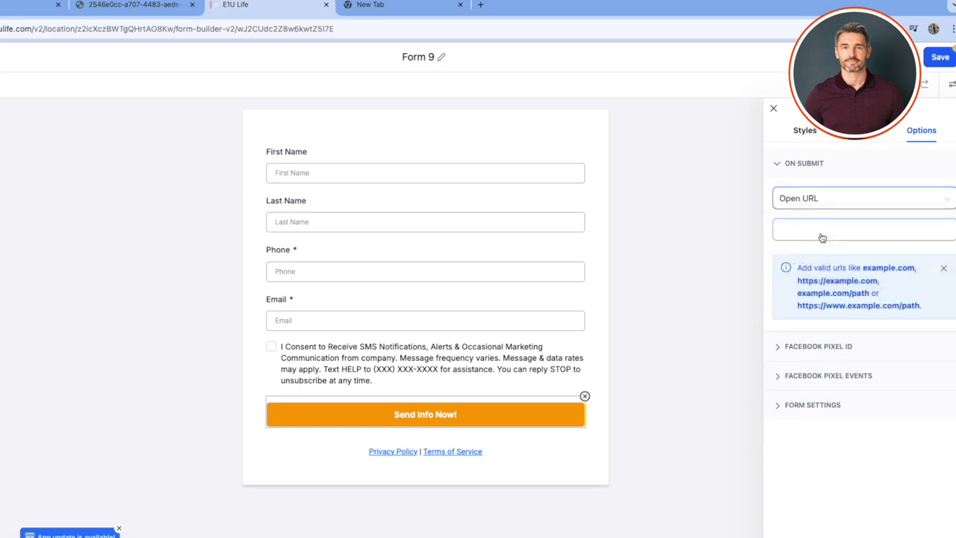
{"action": "left_click", "coordinate": [819, 230]}
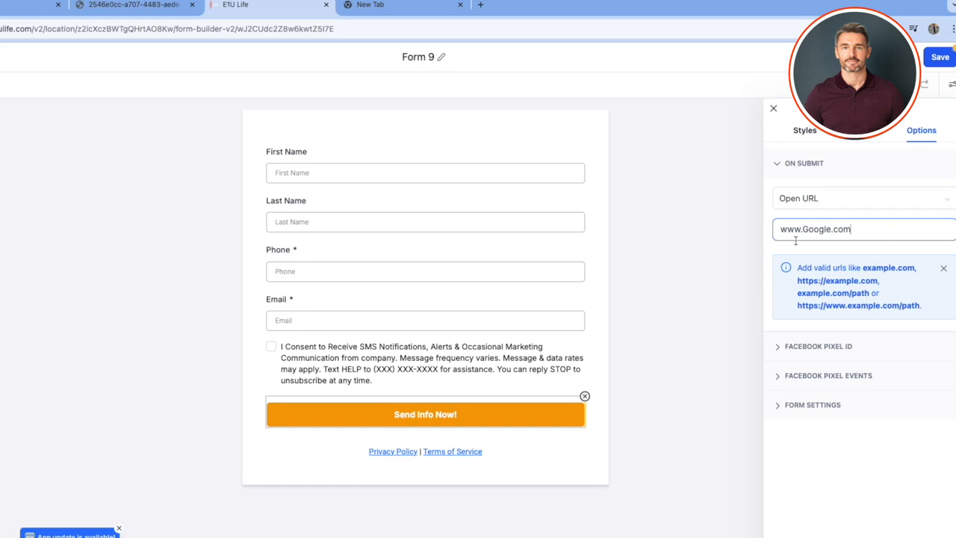
{"action": "left_click_drag", "start_coordinate": [801, 229], "coordinate": [734, 228]}
{"action": "type", "text": "https://"}
{"action": "key", "text": "Delete"}
Review the Facebook Pixel ID and event options, and turn on Sticky Contact in the form settings
{"action": "left_click", "coordinate": [778, 346]}
{"action": "left_click", "coordinate": [778, 312]}
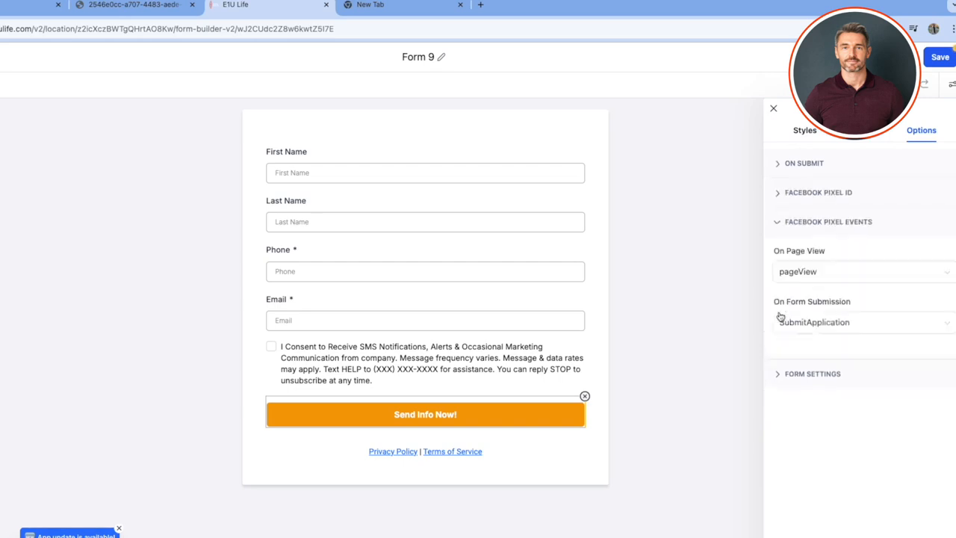
{"action": "left_click", "coordinate": [781, 377]}
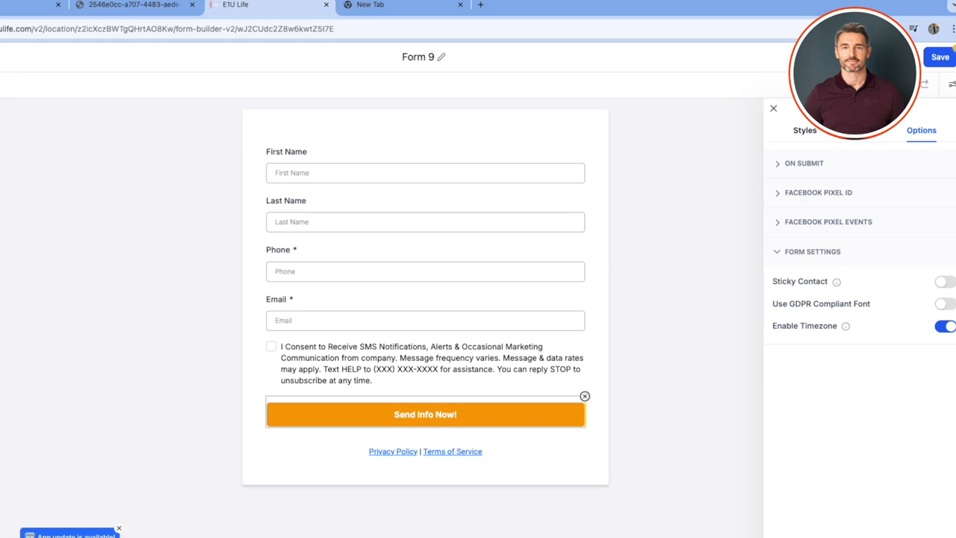
{"action": "left_click", "coordinate": [945, 282]}
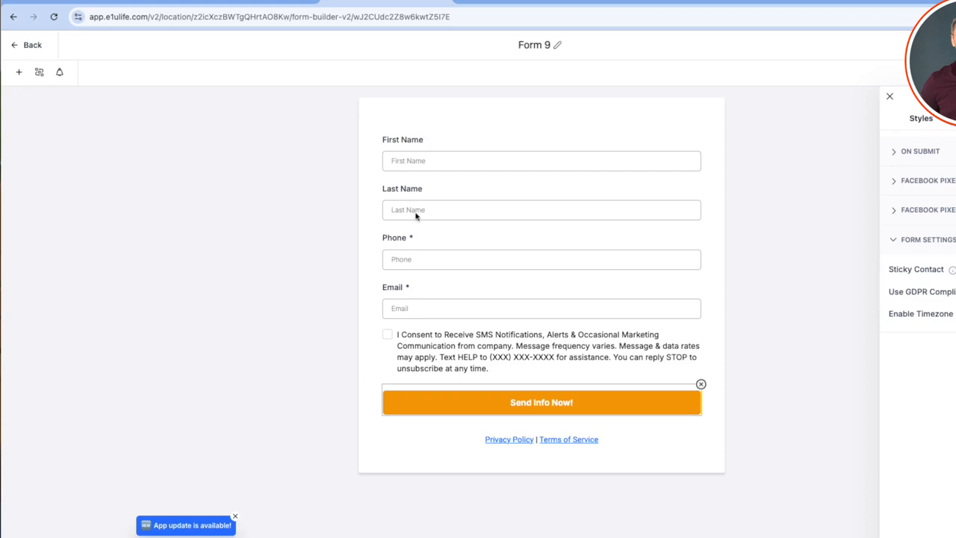
Delete the First Name and Last Name fields from the form
{"action": "left_click", "coordinate": [393, 148]}
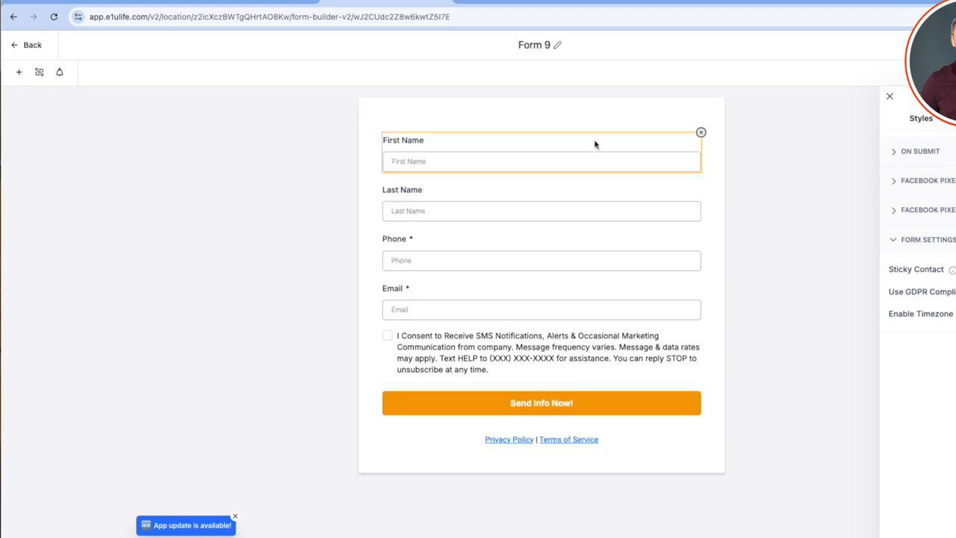
{"action": "left_click", "coordinate": [701, 132]}
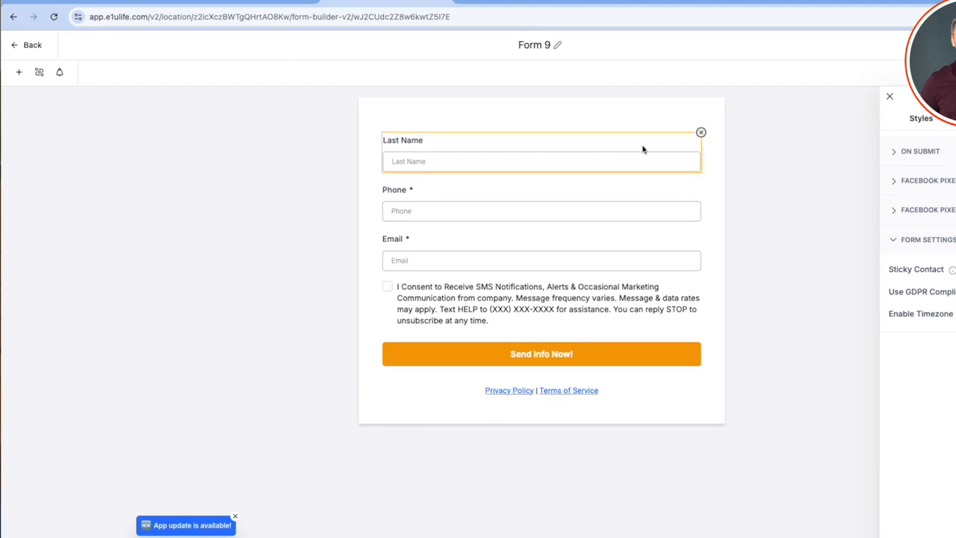
{"action": "left_click", "coordinate": [701, 132]}
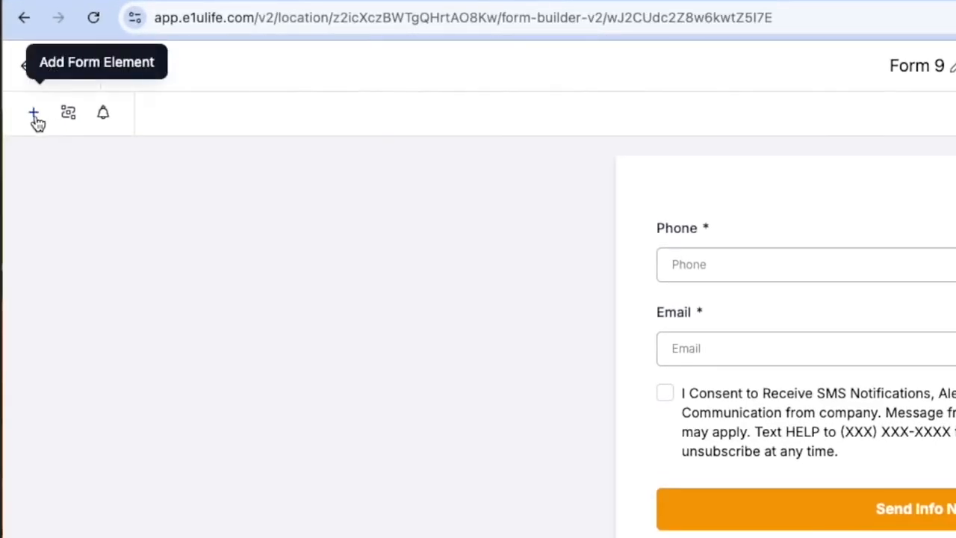
Add a Full Name element to the form above the Phone field
{"action": "left_click", "coordinate": [35, 118]}
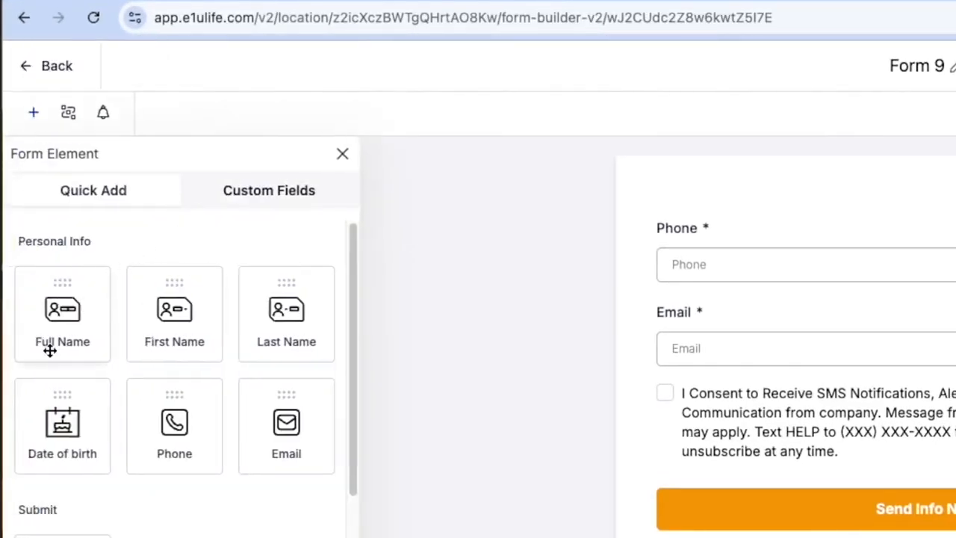
{"action": "left_click_drag", "start_coordinate": [51, 331], "coordinate": [197, 298]}
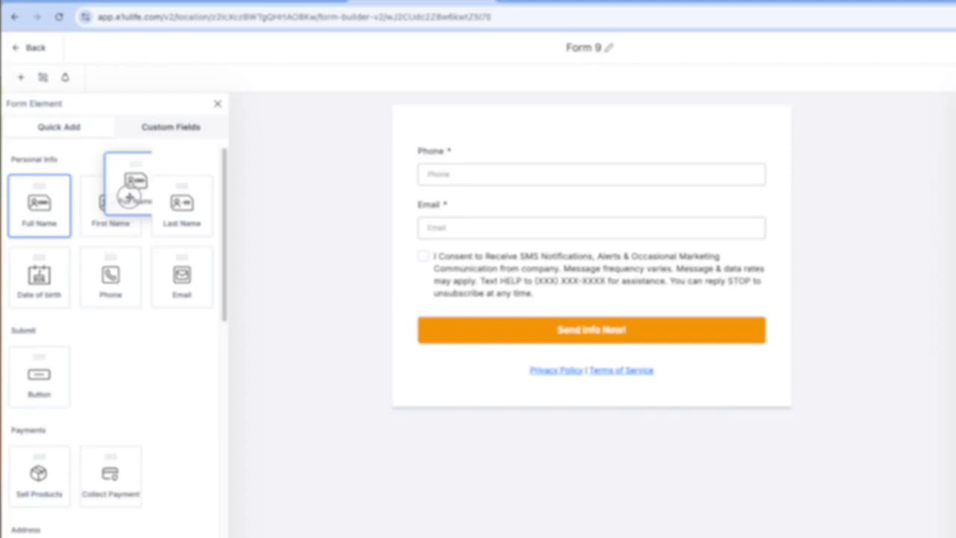
{"action": "left_click_drag", "start_coordinate": [129, 196], "coordinate": [474, 159]}
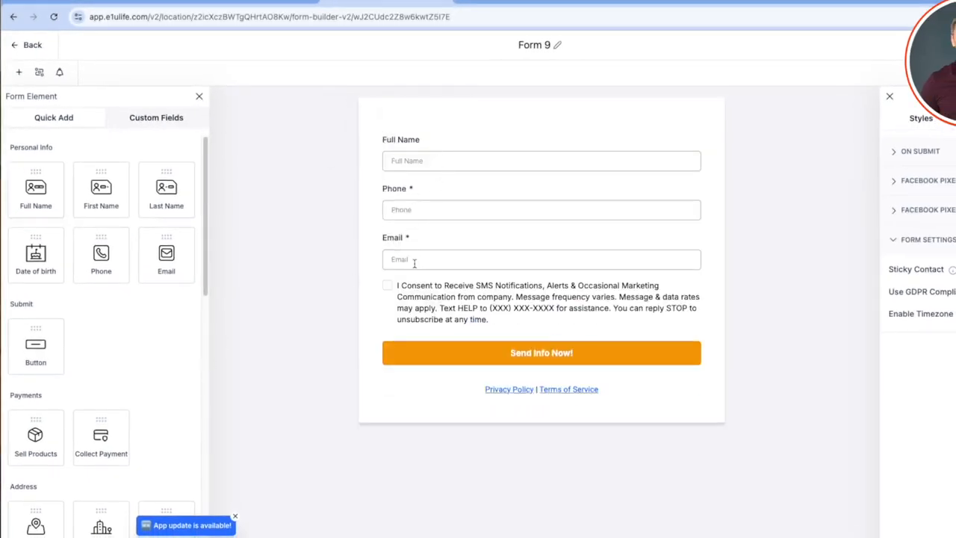
Examine the quick-add form elements from payments to other elements, and look at the custom fields list
{"action": "scroll", "coordinate": [167, 293], "scroll_direction": "down", "scroll_amount": 3}
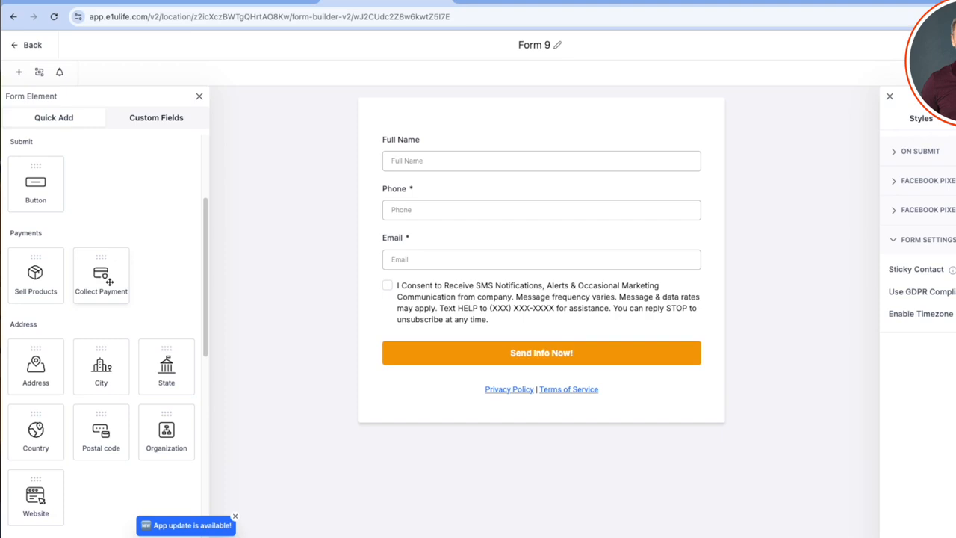
{"action": "scroll", "coordinate": [77, 360], "scroll_direction": "down", "scroll_amount": 1}
{"action": "scroll", "coordinate": [77, 360], "scroll_direction": "down", "scroll_amount": 8}
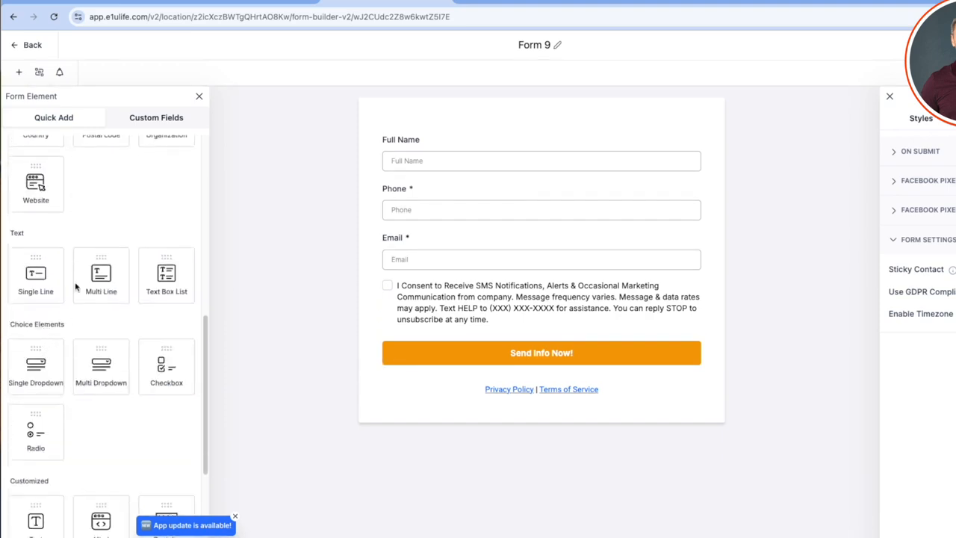
{"action": "scroll", "coordinate": [67, 187], "scroll_direction": "up", "scroll_amount": 1}
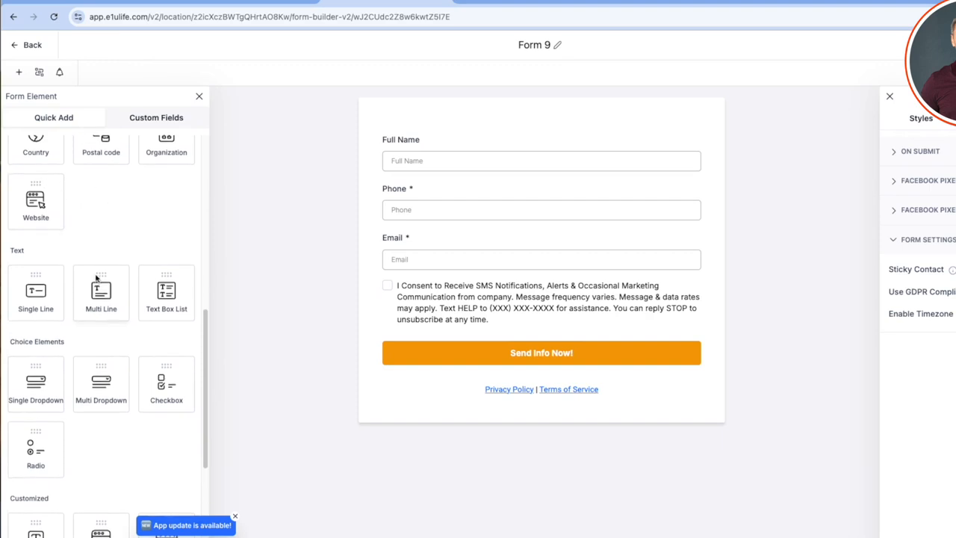
{"action": "scroll", "coordinate": [65, 298], "scroll_direction": "down", "scroll_amount": 7}
{"action": "scroll", "coordinate": [98, 317], "scroll_direction": "up", "scroll_amount": 4}
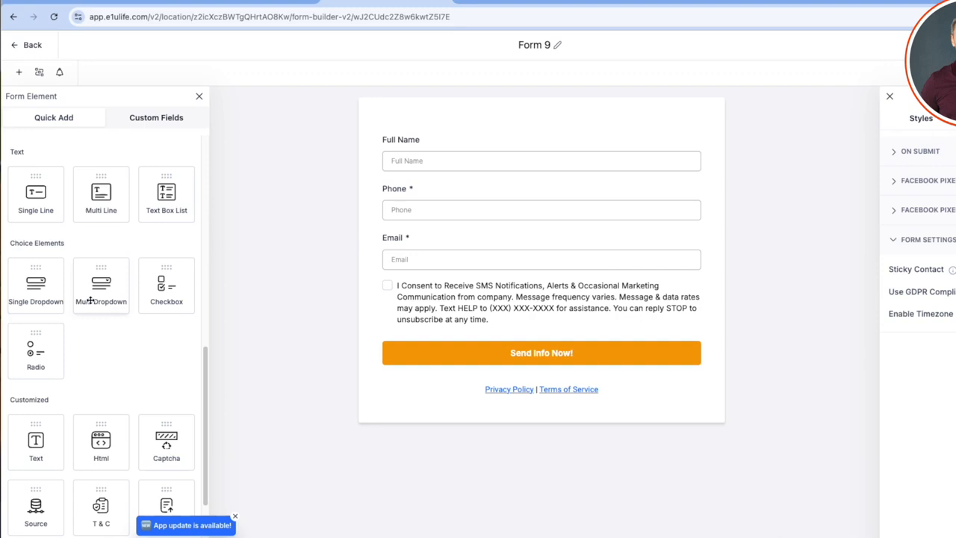
{"action": "scroll", "coordinate": [108, 314], "scroll_direction": "down", "scroll_amount": 4}
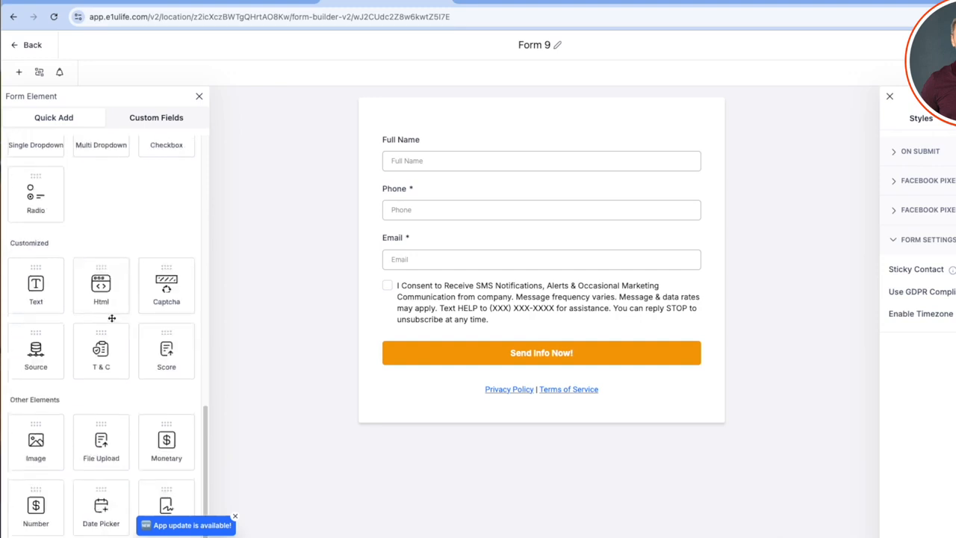
{"action": "left_click", "coordinate": [160, 122]}
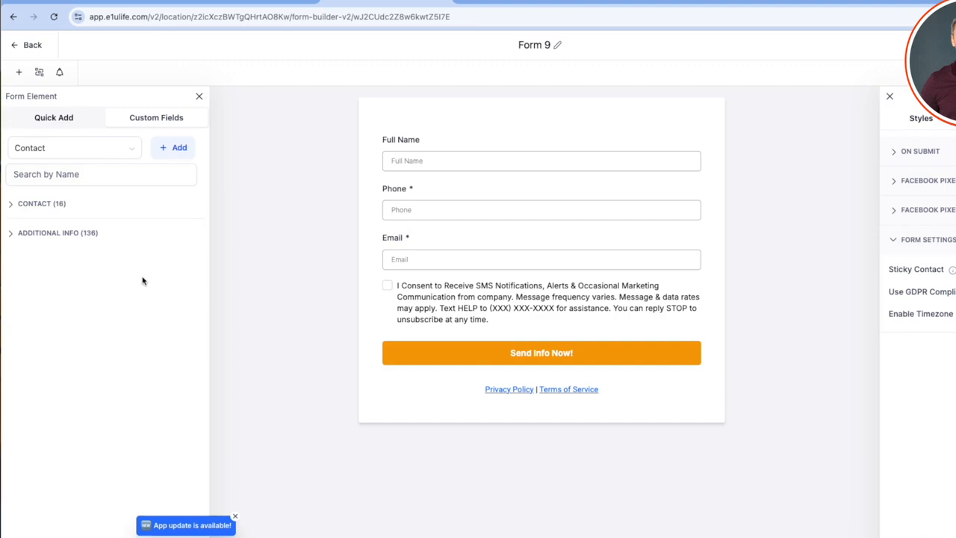
Add an Image element from the quick-add elements to the form above the Full Name field
{"action": "left_click", "coordinate": [67, 125]}
{"action": "scroll", "coordinate": [138, 329], "scroll_direction": "down", "scroll_amount": 5}
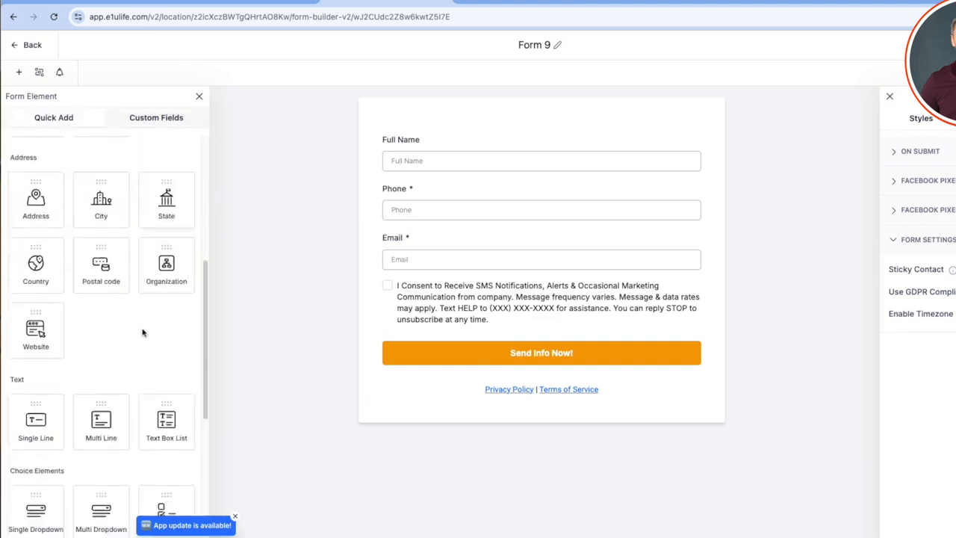
{"action": "scroll", "coordinate": [144, 326], "scroll_direction": "down", "scroll_amount": 5}
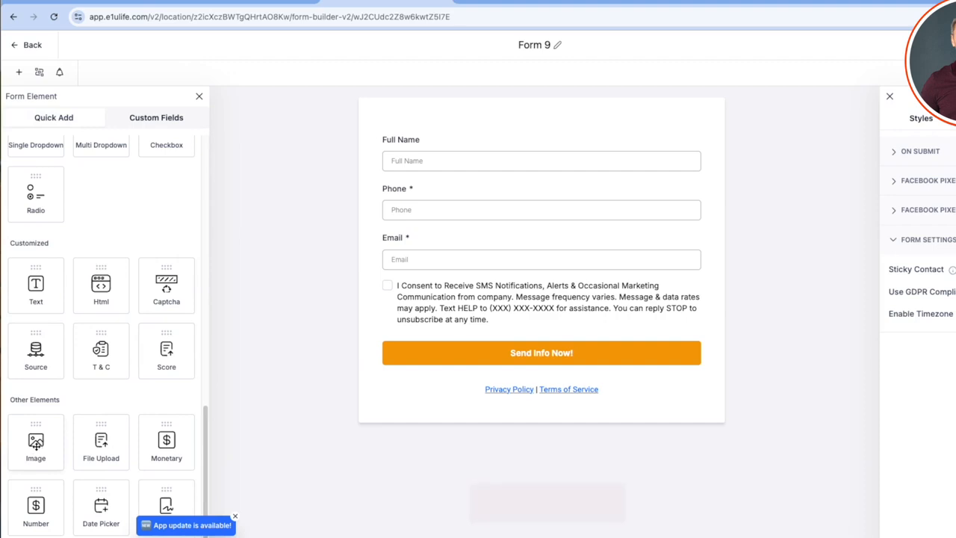
{"action": "left_click_drag", "start_coordinate": [36, 442], "coordinate": [469, 122]}
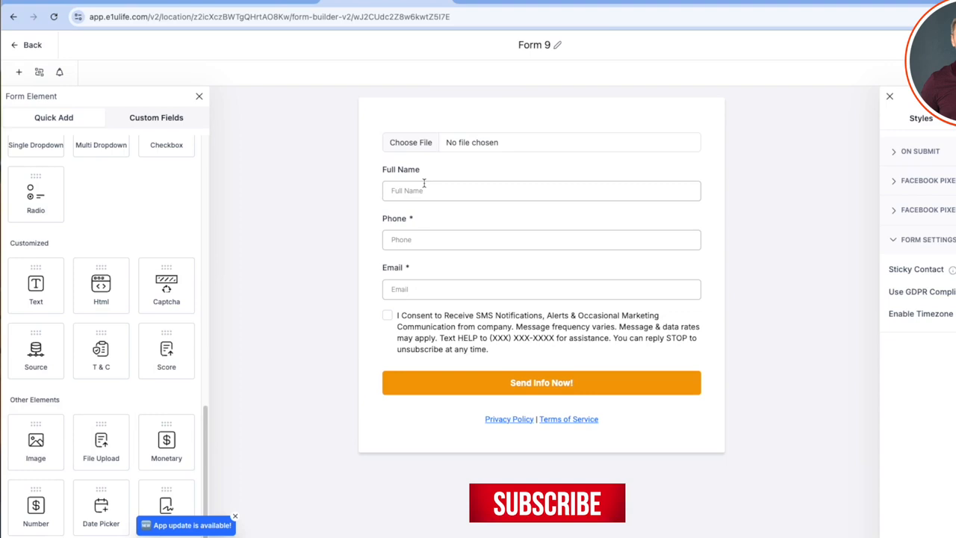
Search the computer for "logo" and load ESM-logo2.png into the form's image element
{"action": "left_click", "coordinate": [412, 144]}
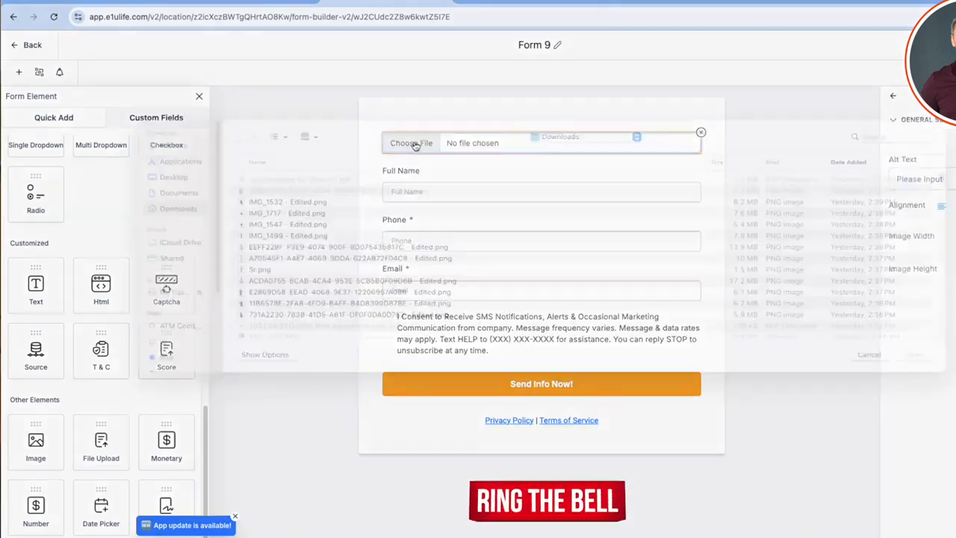
{"action": "left_click", "coordinate": [414, 145]}
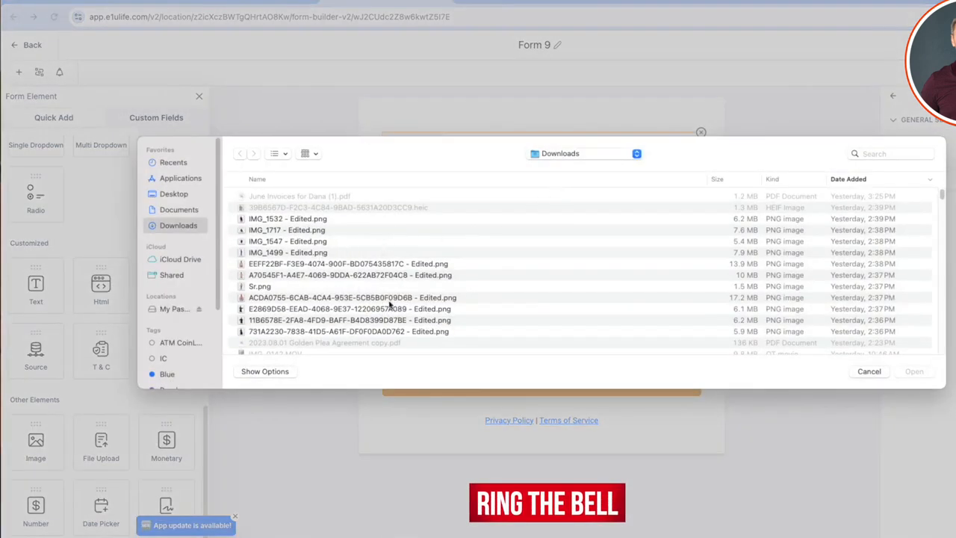
{"action": "scroll", "coordinate": [396, 295], "scroll_direction": "down", "scroll_amount": 5}
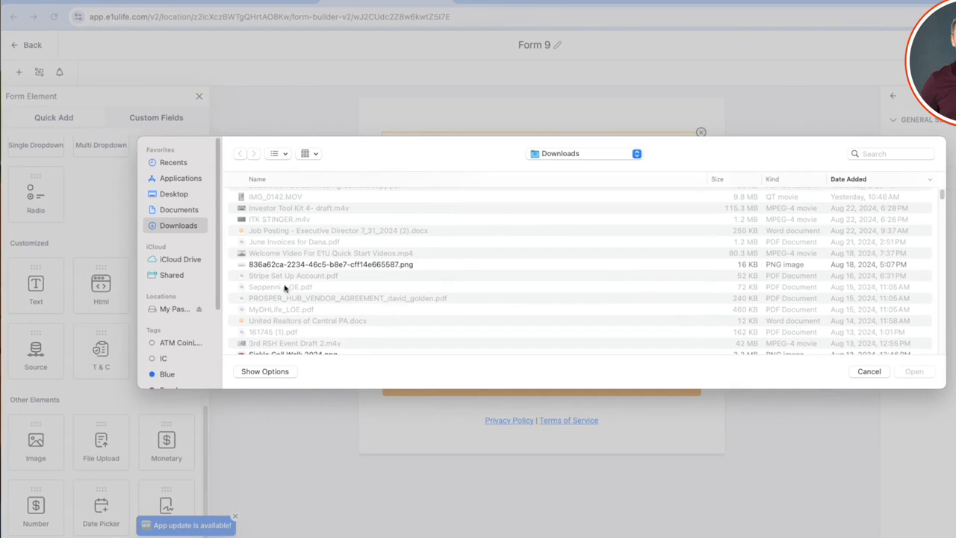
{"action": "left_click", "coordinate": [897, 153]}
{"action": "type", "text": "i"}
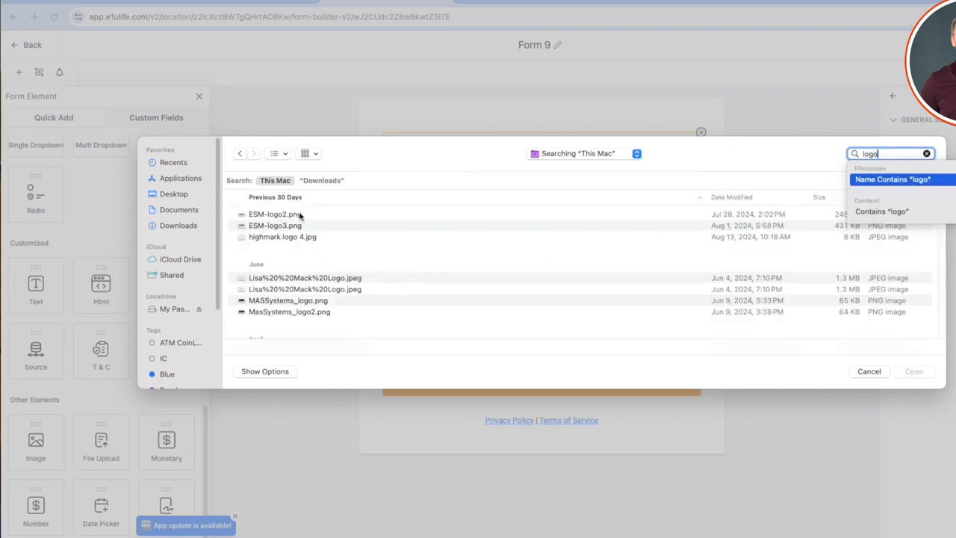
{"action": "left_click", "coordinate": [299, 216]}
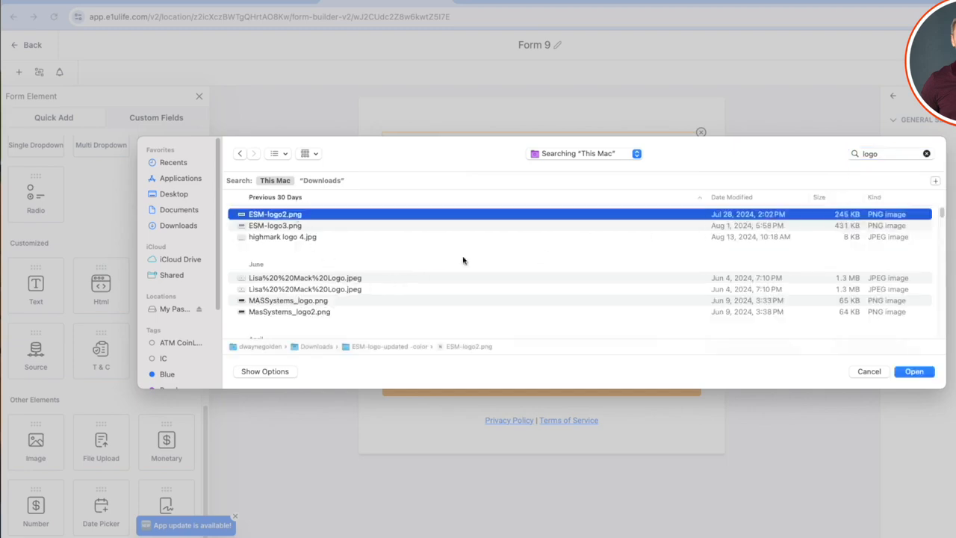
{"action": "left_click", "coordinate": [912, 372]}
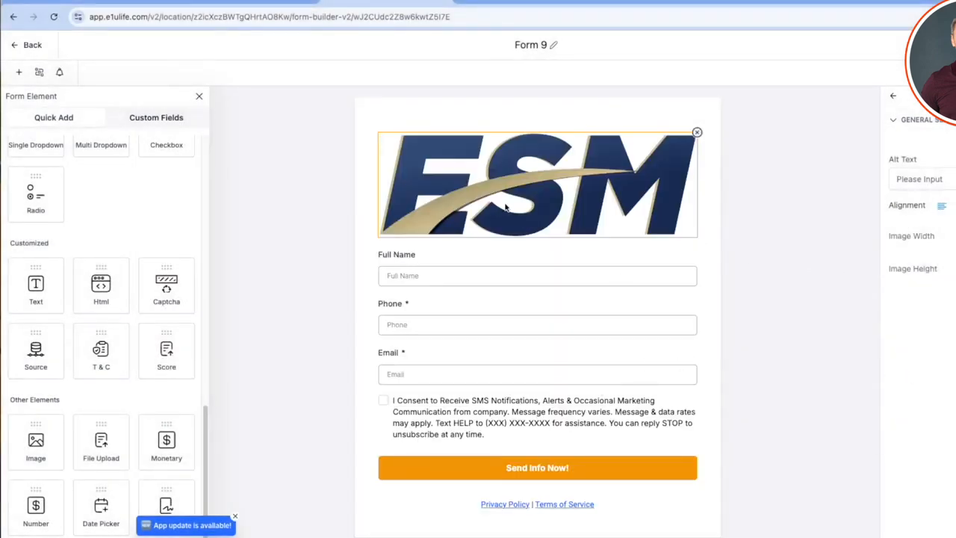
Delete the ESM logo image from the form
{"action": "left_click", "coordinate": [697, 133]}
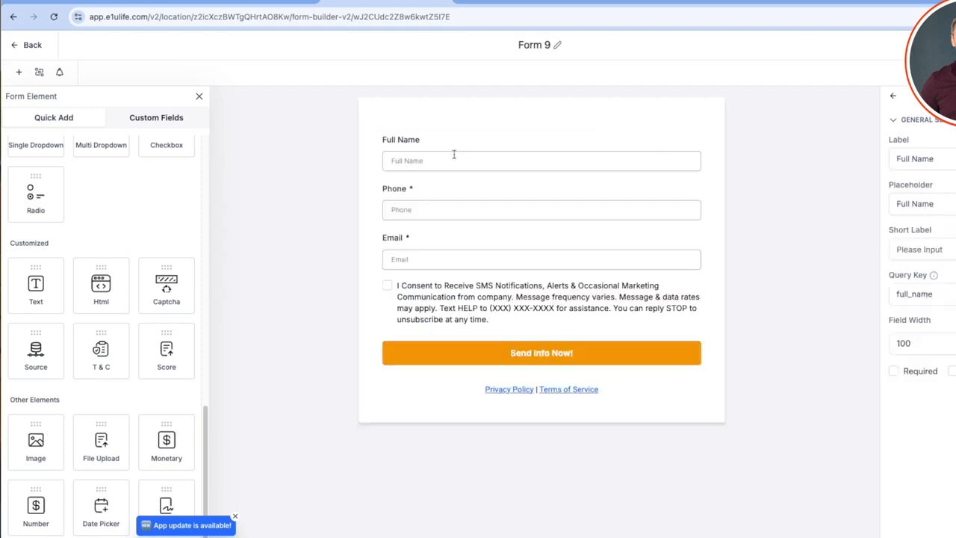
{"action": "scroll", "coordinate": [147, 351], "scroll_direction": "up", "scroll_amount": 10}
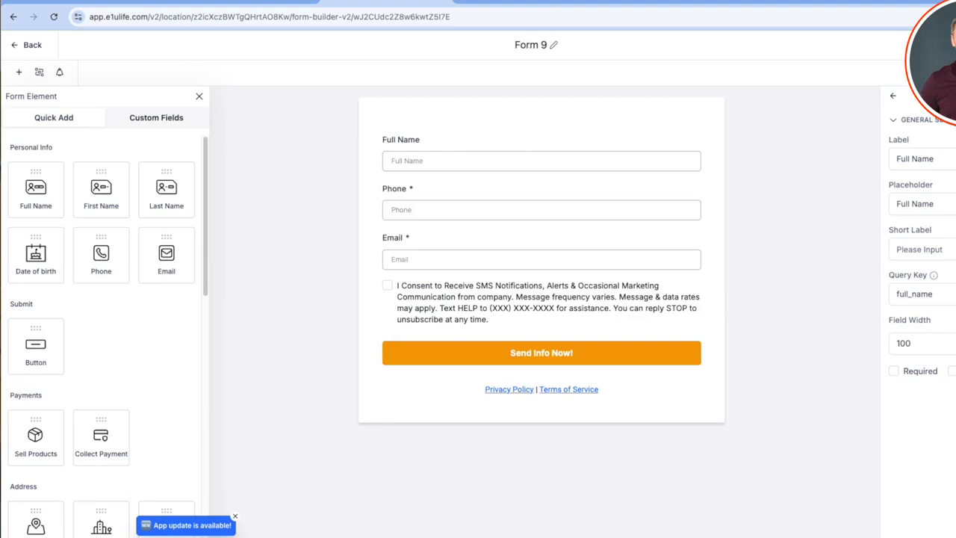
Replace the form's default name "Form 9" with a new title
{"action": "left_click", "coordinate": [539, 46]}
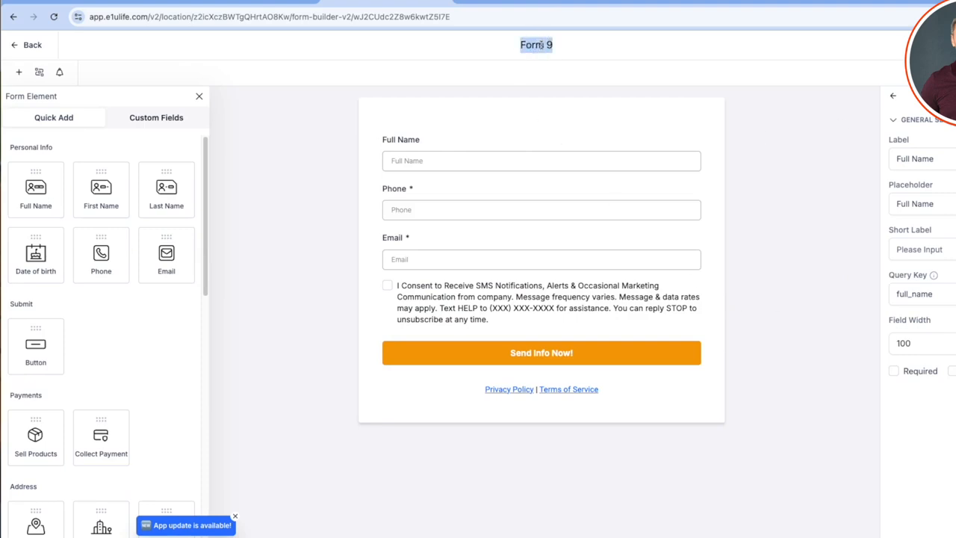
{"action": "type", "text": "st"}
{"action": "key", "text": "Return"}
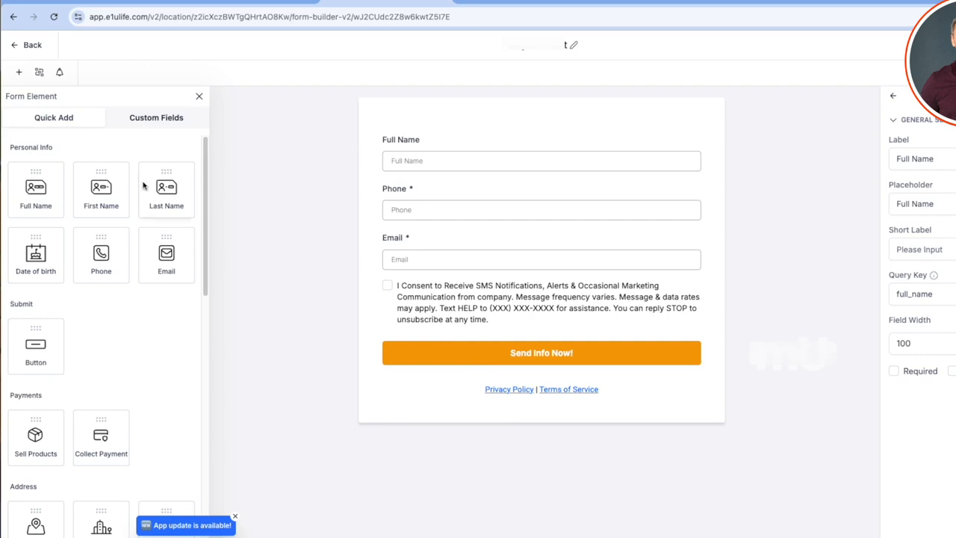
Review the field types offered for a new contact custom field, and close the dialog without creating one
{"action": "left_click", "coordinate": [165, 120]}
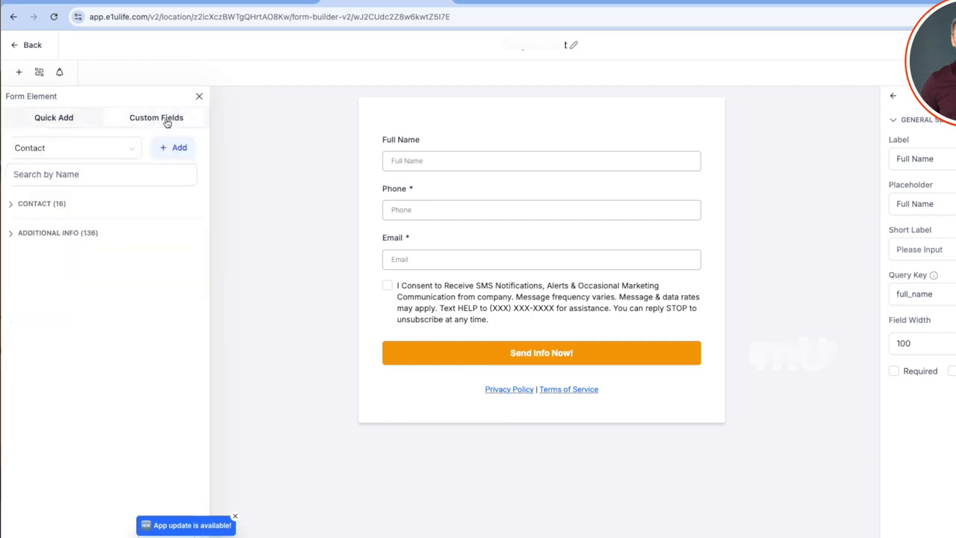
{"action": "left_click", "coordinate": [172, 149]}
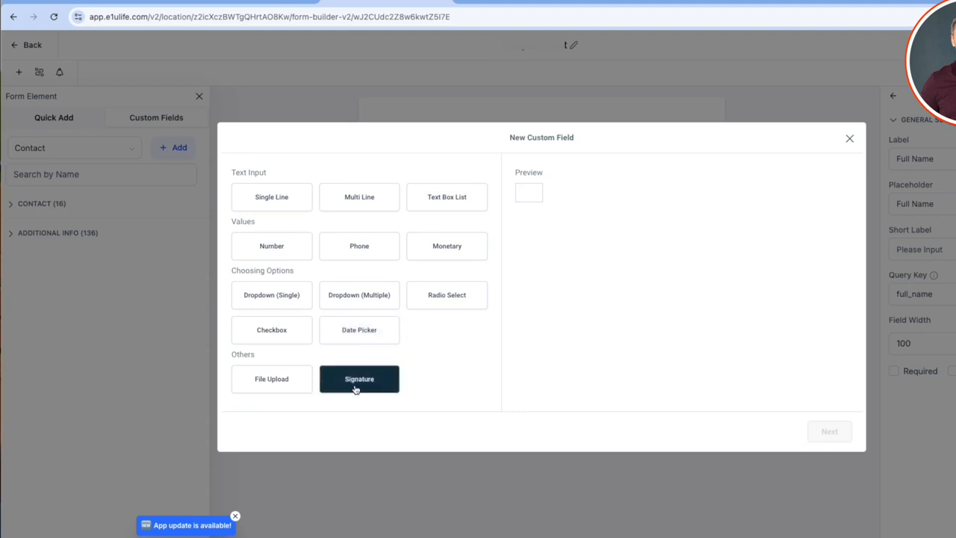
{"action": "left_click", "coordinate": [850, 141]}
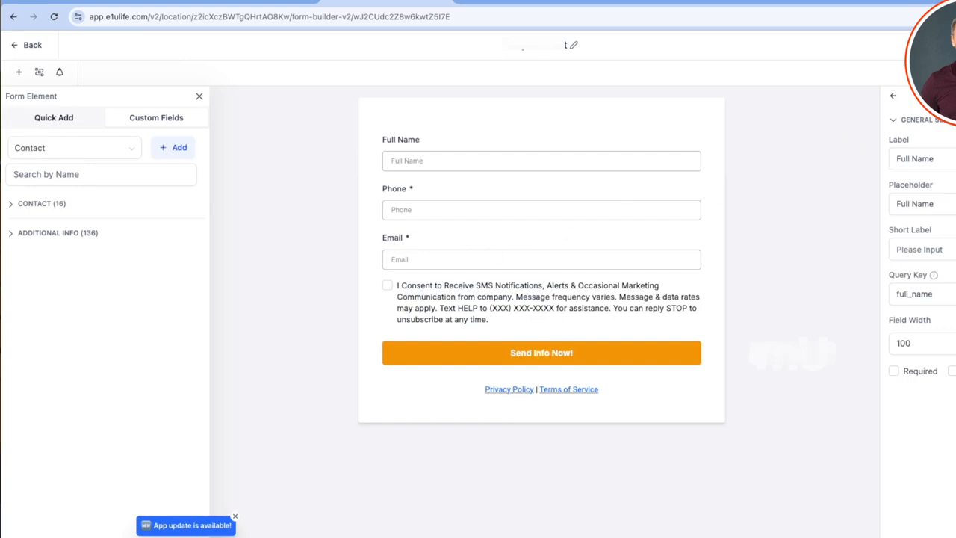